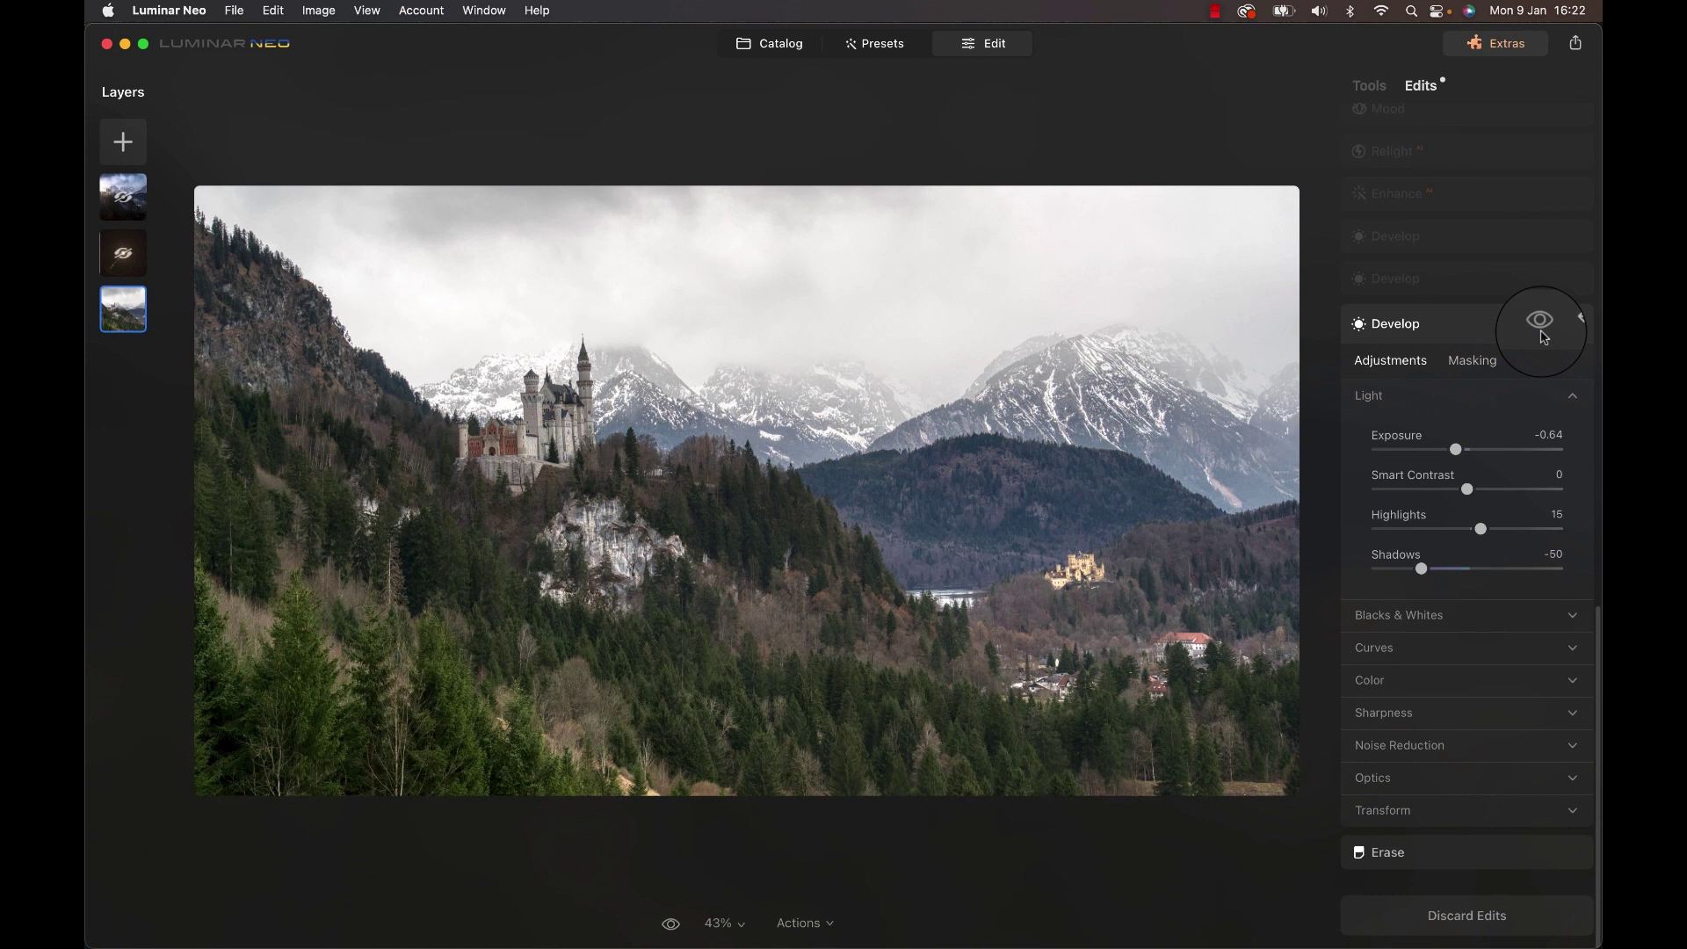
# Expand the Erase edit, then show the Develop edit that cools the photo with Temperature -24.
pyautogui.click(1383, 852)
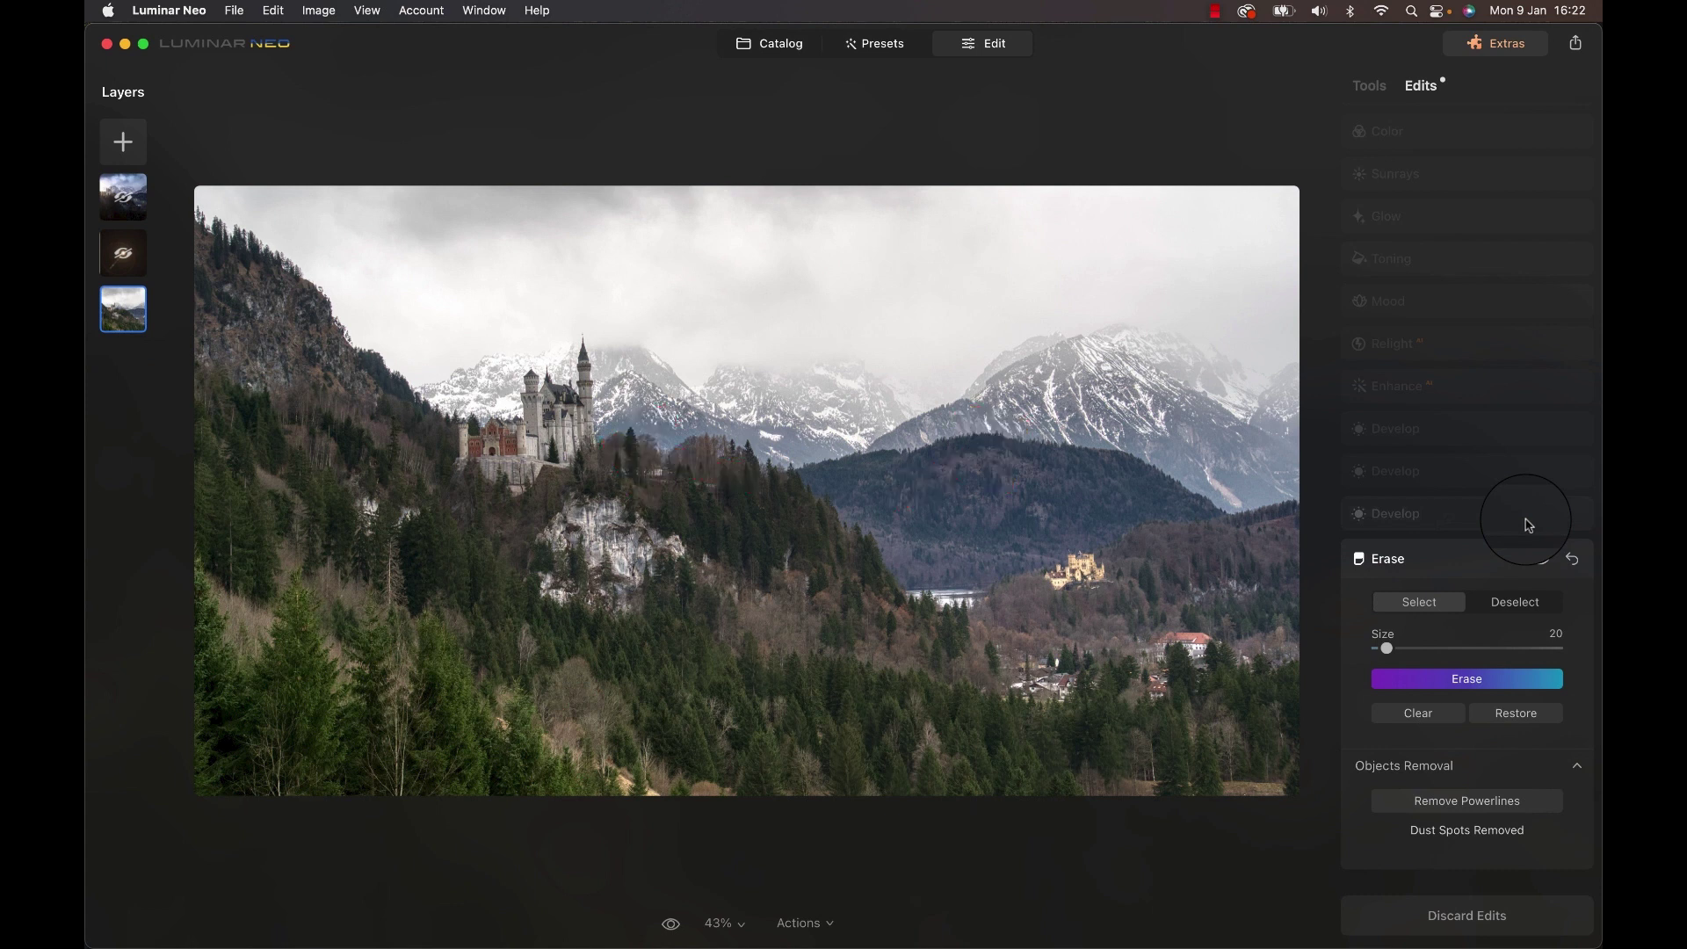
pyautogui.click(1527, 516)
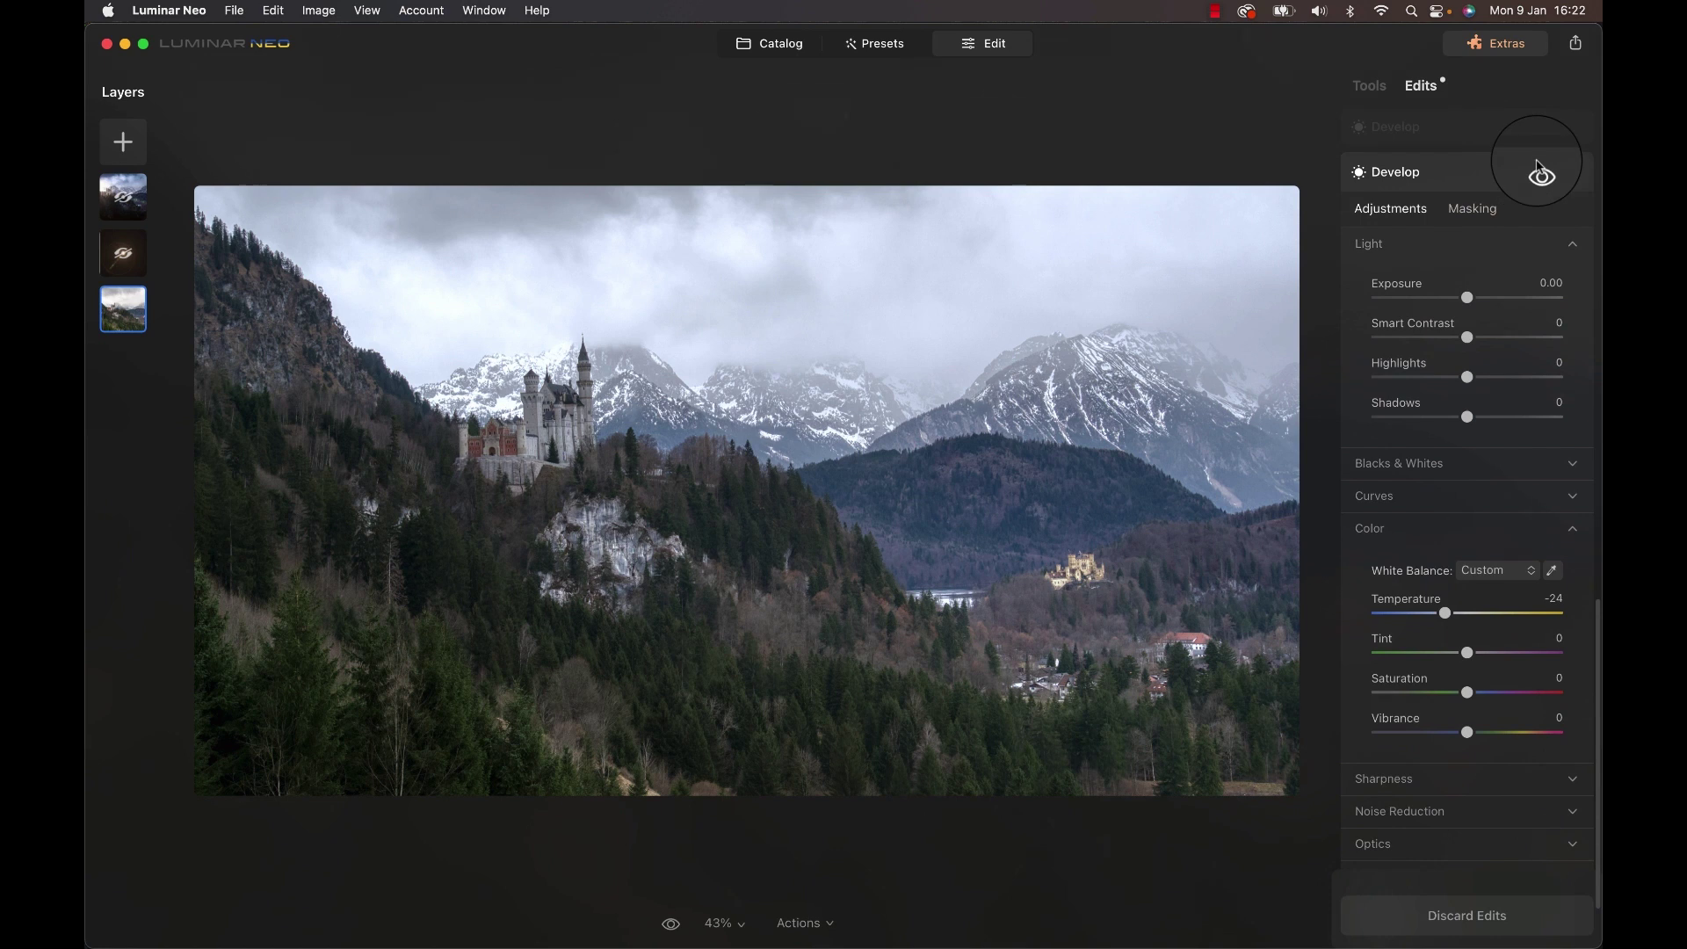
# Toggle the Develop edit off and on to compare, leaving it visible.
pyautogui.click(1540, 173)
pyautogui.click(1540, 173)
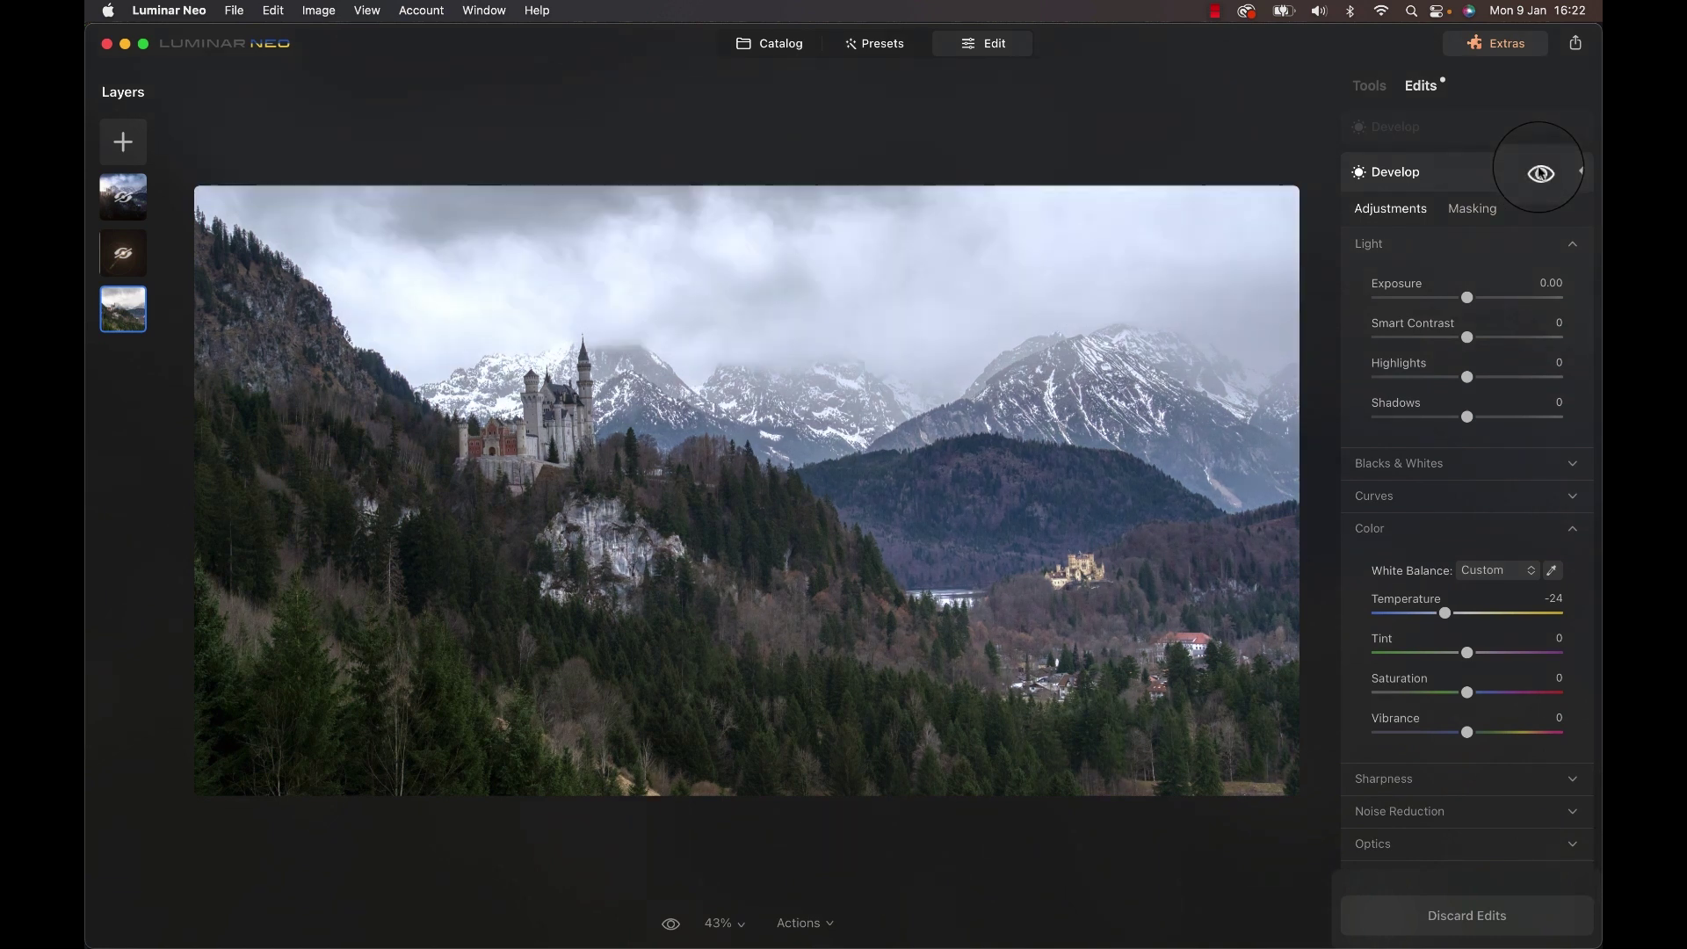
pyautogui.click(1540, 173)
pyautogui.click(1540, 173)
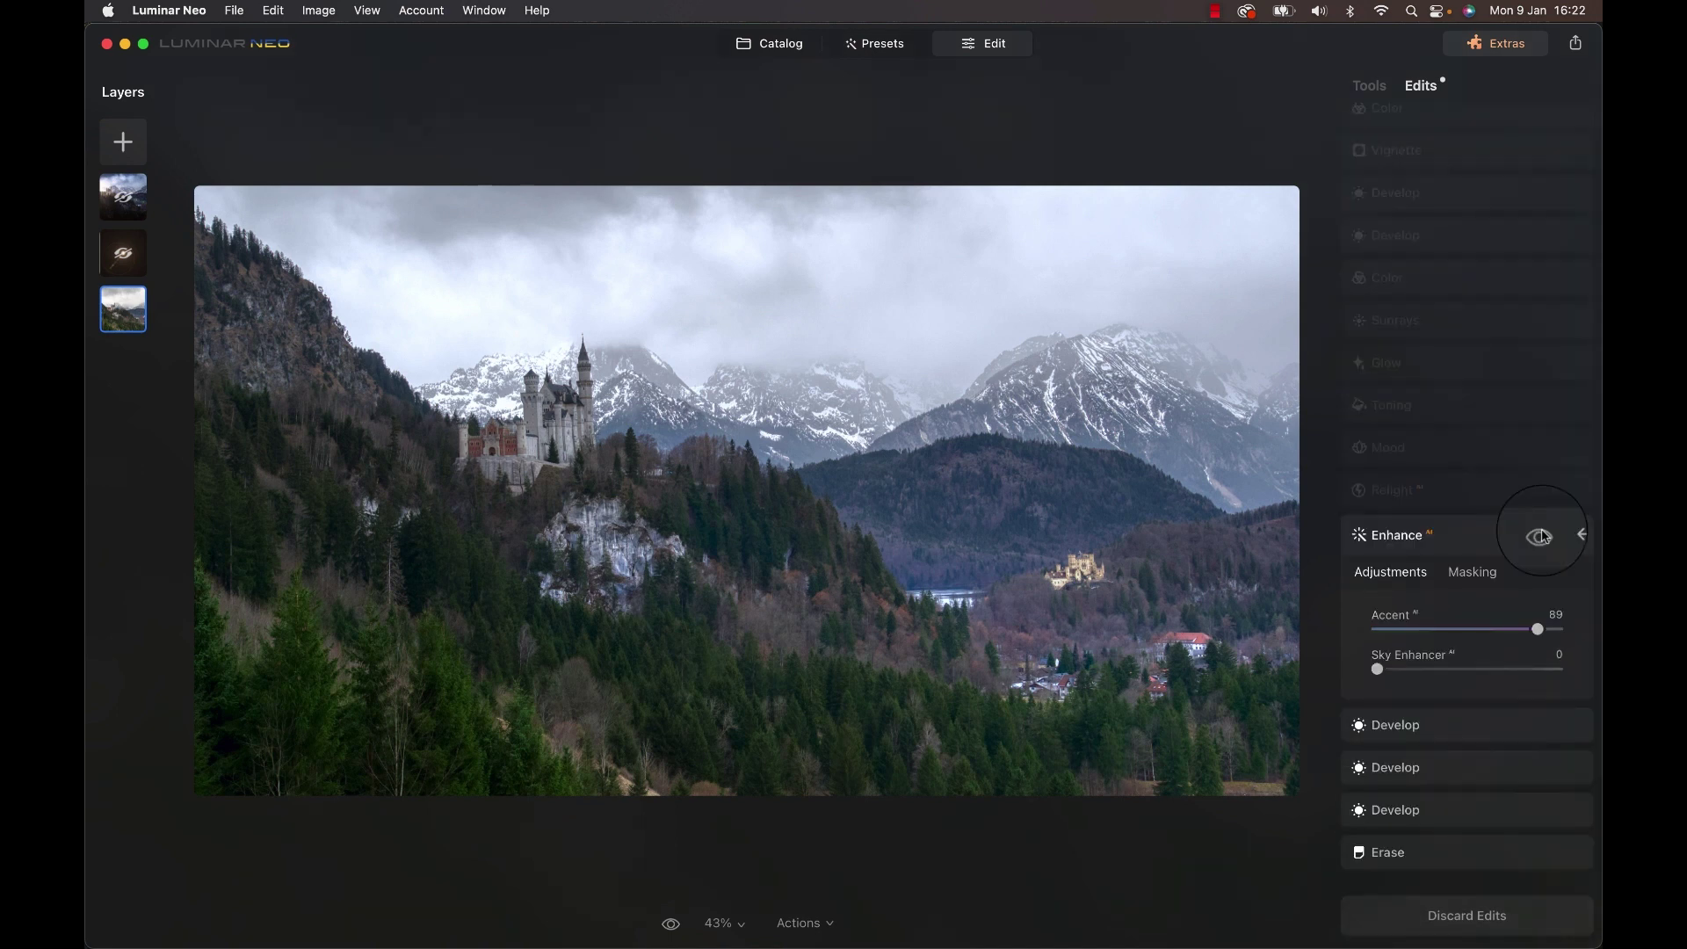
# Expand the Enhance edit (Accent 89) and toggle it repeatedly to compare the sky.
pyautogui.click(1539, 536)
pyautogui.click(1540, 536)
pyautogui.click(1540, 537)
pyautogui.click(1540, 537)
pyautogui.click(1540, 537)
pyautogui.click(1540, 536)
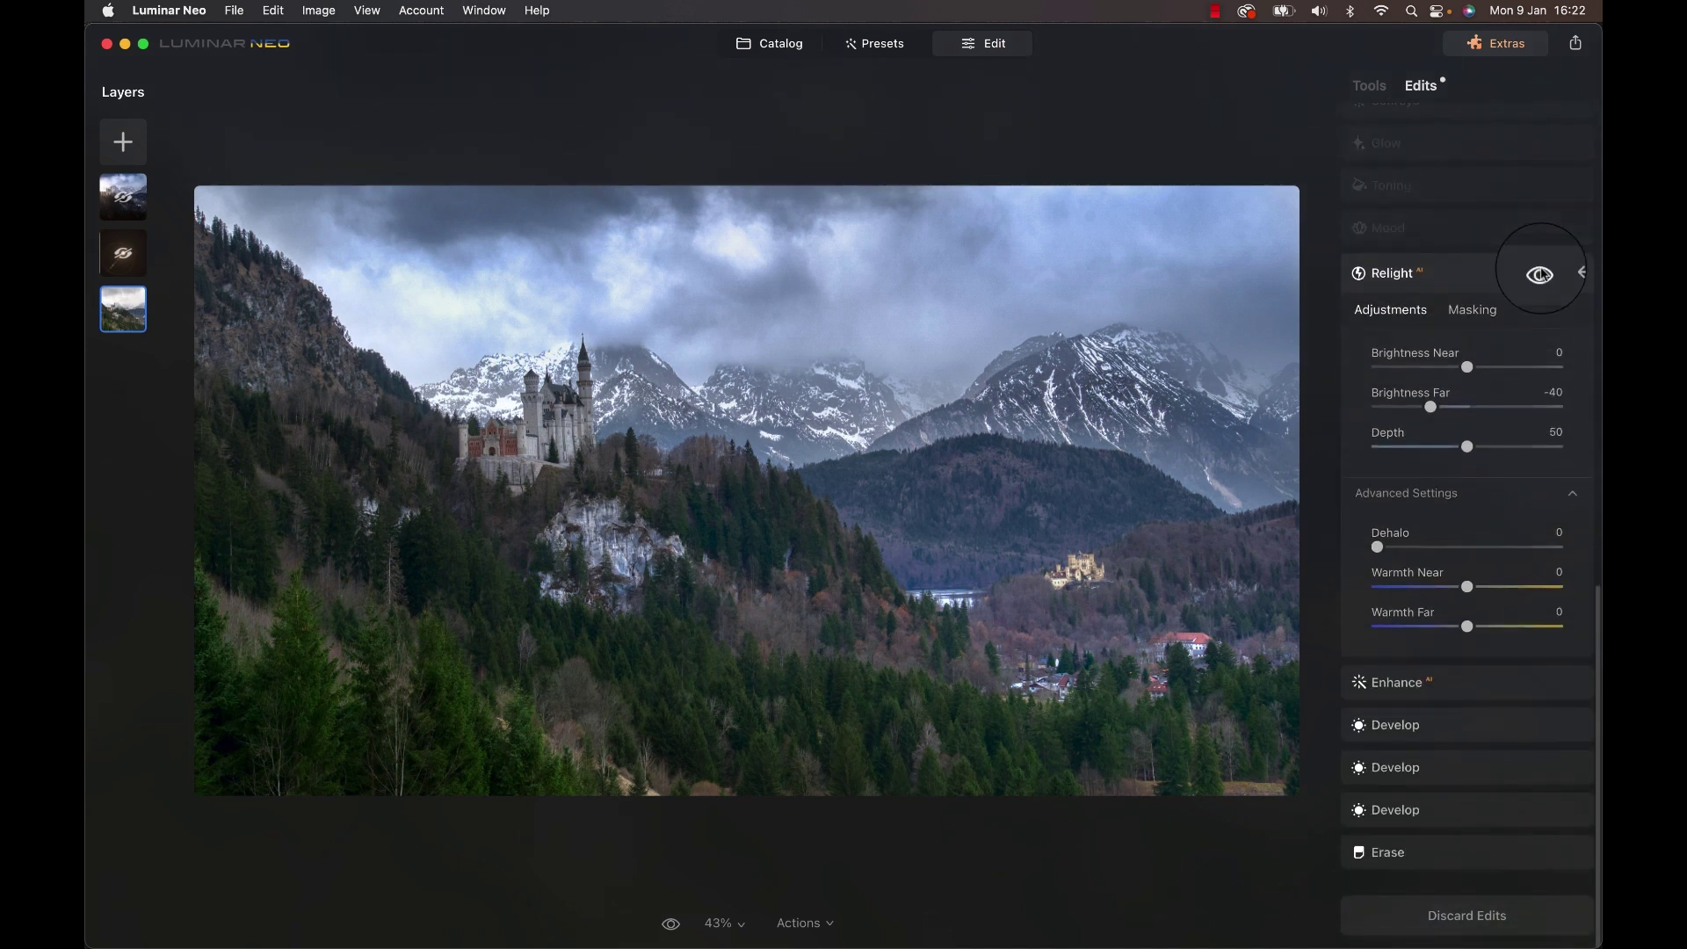
# Toggle the Relight edit on and off several times to compare the darker sky, ending with it on.
pyautogui.click(1540, 275)
pyautogui.click(1540, 275)
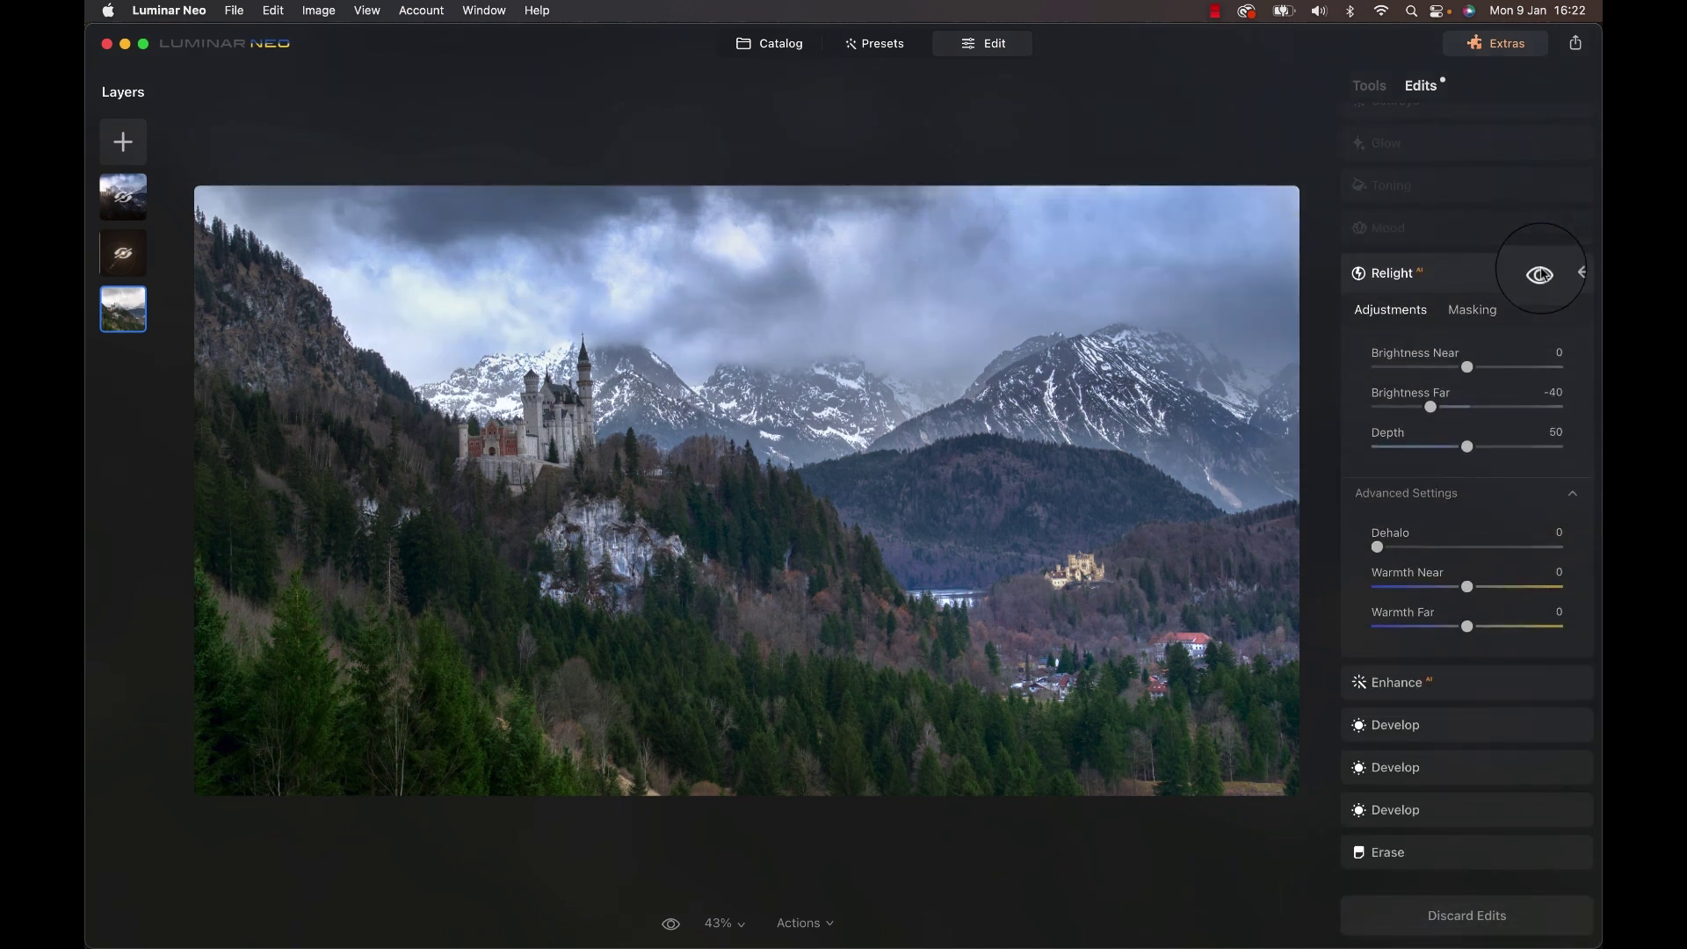
pyautogui.click(1540, 275)
pyautogui.click(1540, 275)
pyautogui.click(1540, 275)
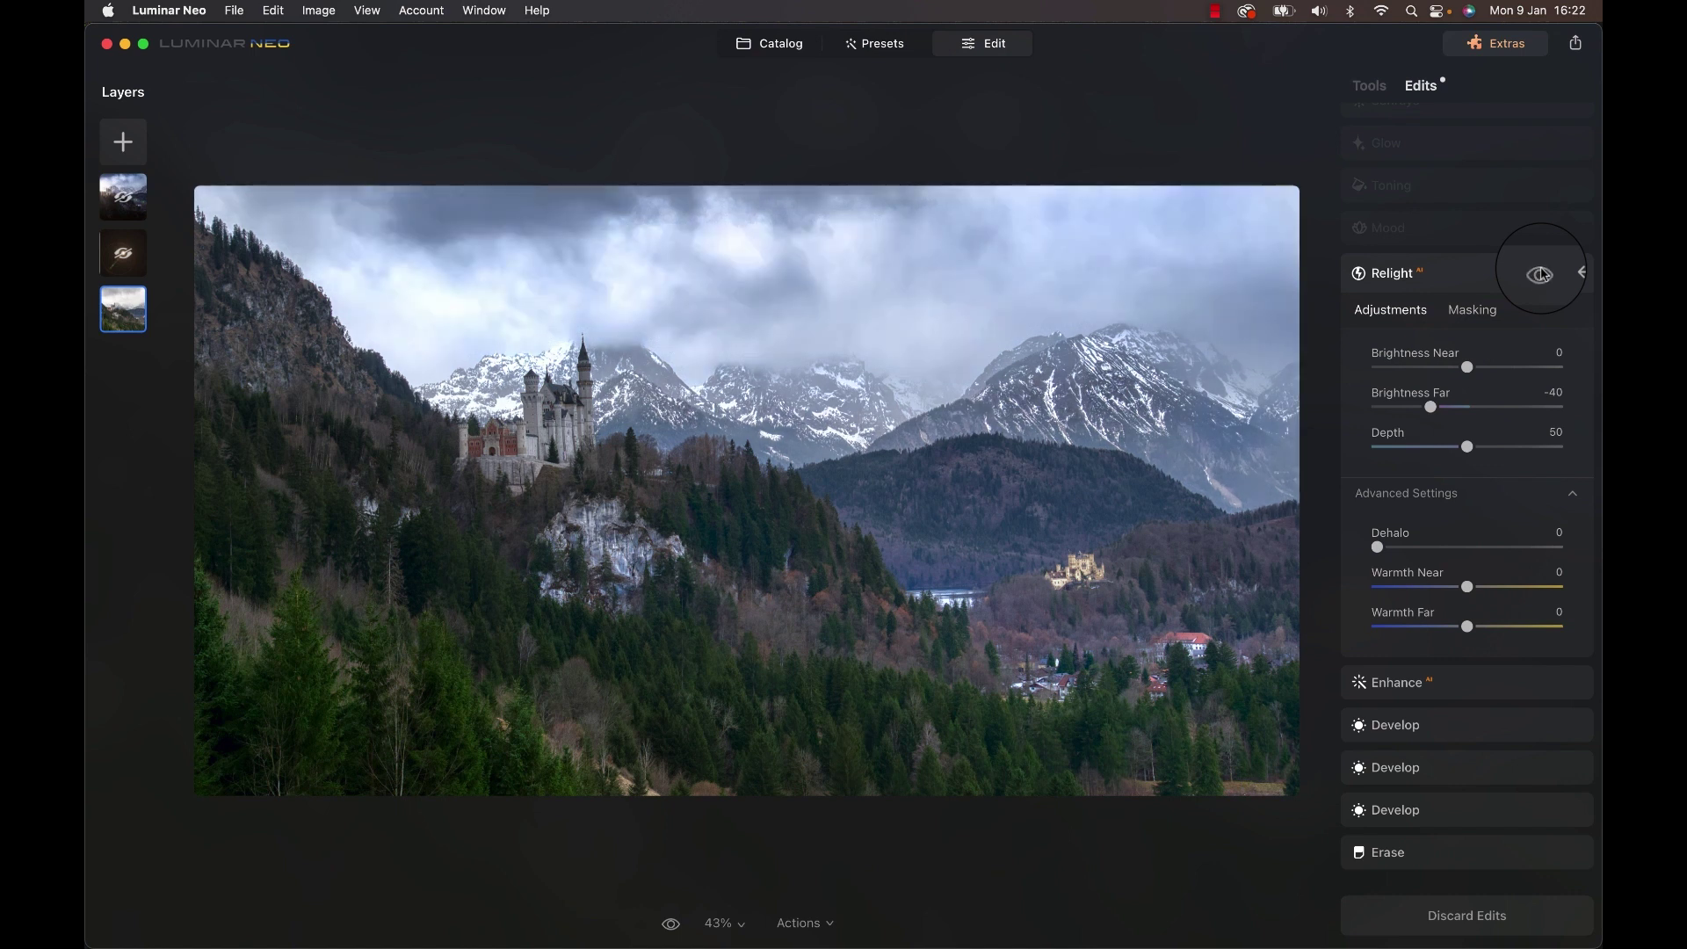
pyautogui.click(1540, 275)
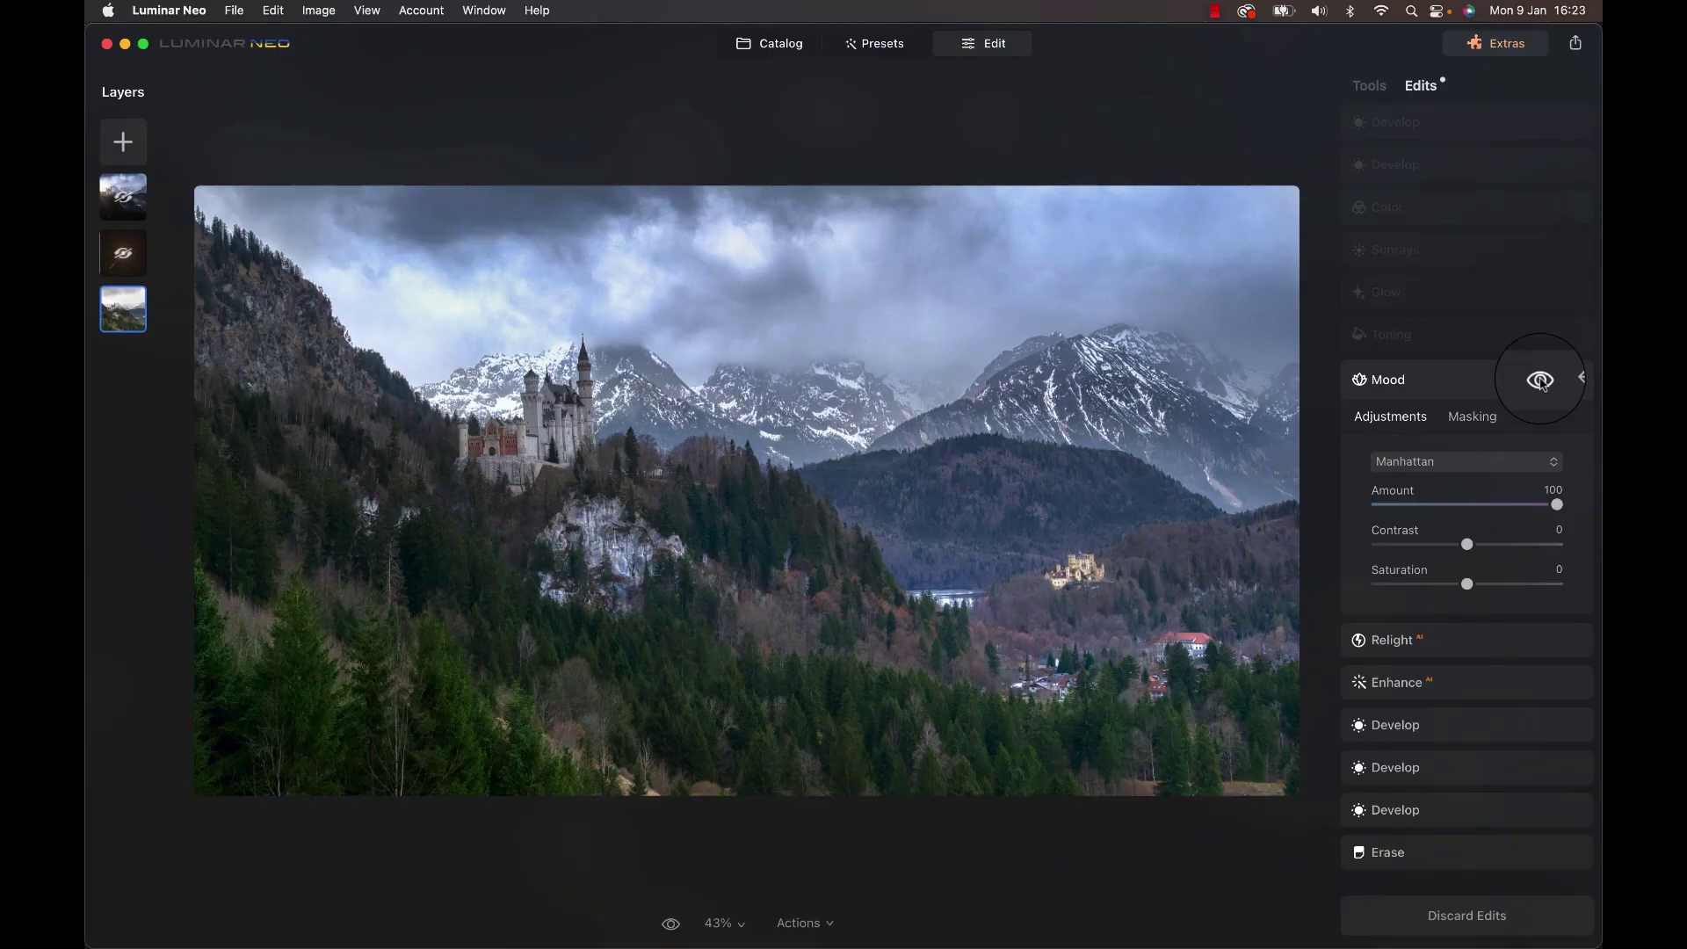
# Toggle the Manhattan Mood edit on and off to compare, then expand the Toning edit's Balance section.
pyautogui.click(1540, 382)
pyautogui.click(1543, 384)
pyautogui.click(1542, 384)
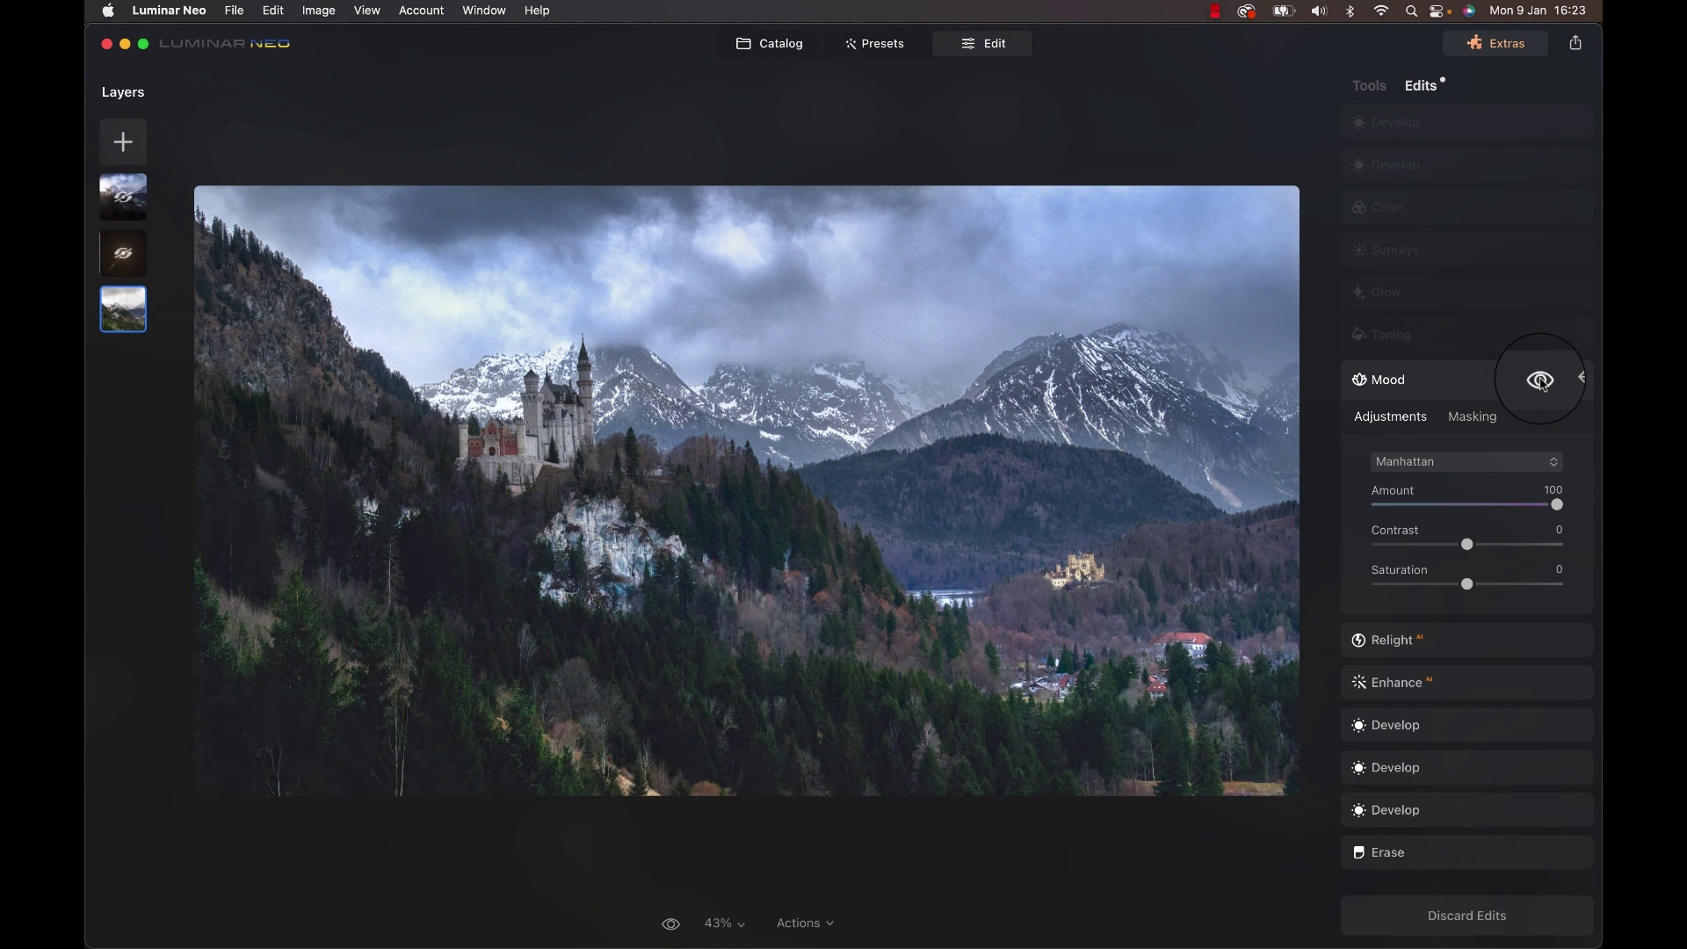
pyautogui.click(1542, 384)
pyautogui.click(1543, 384)
pyautogui.click(1542, 384)
pyautogui.click(1542, 384)
pyautogui.click(1543, 384)
pyautogui.click(1543, 384)
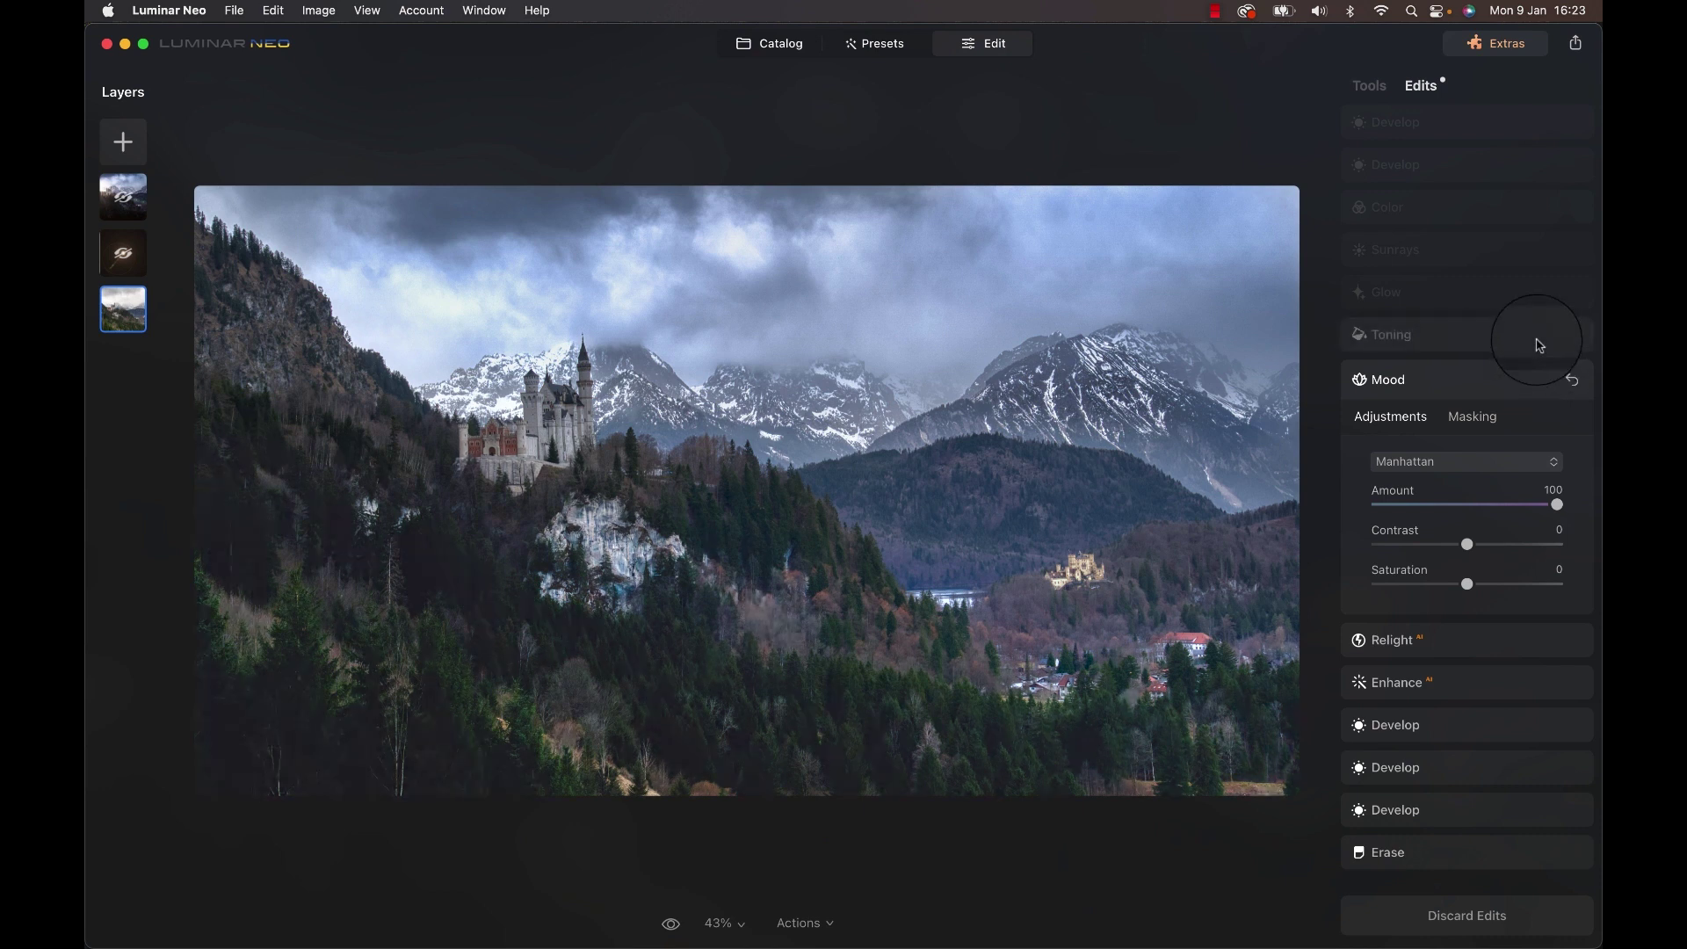
pyautogui.click(1539, 345)
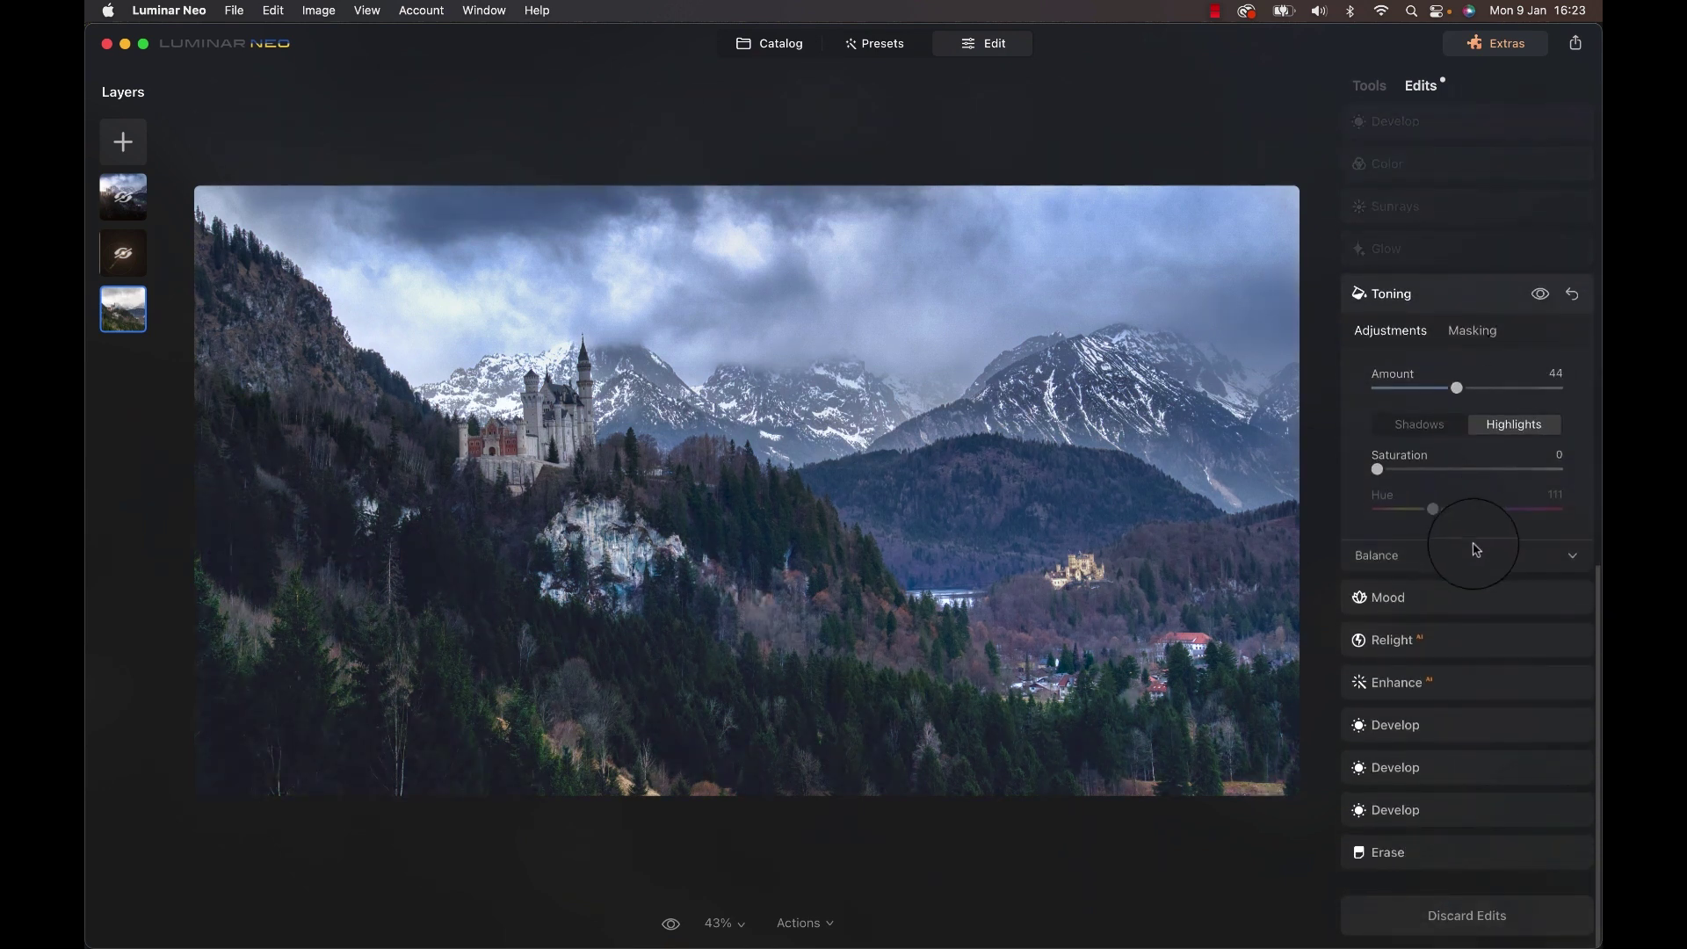
pyautogui.click(1475, 552)
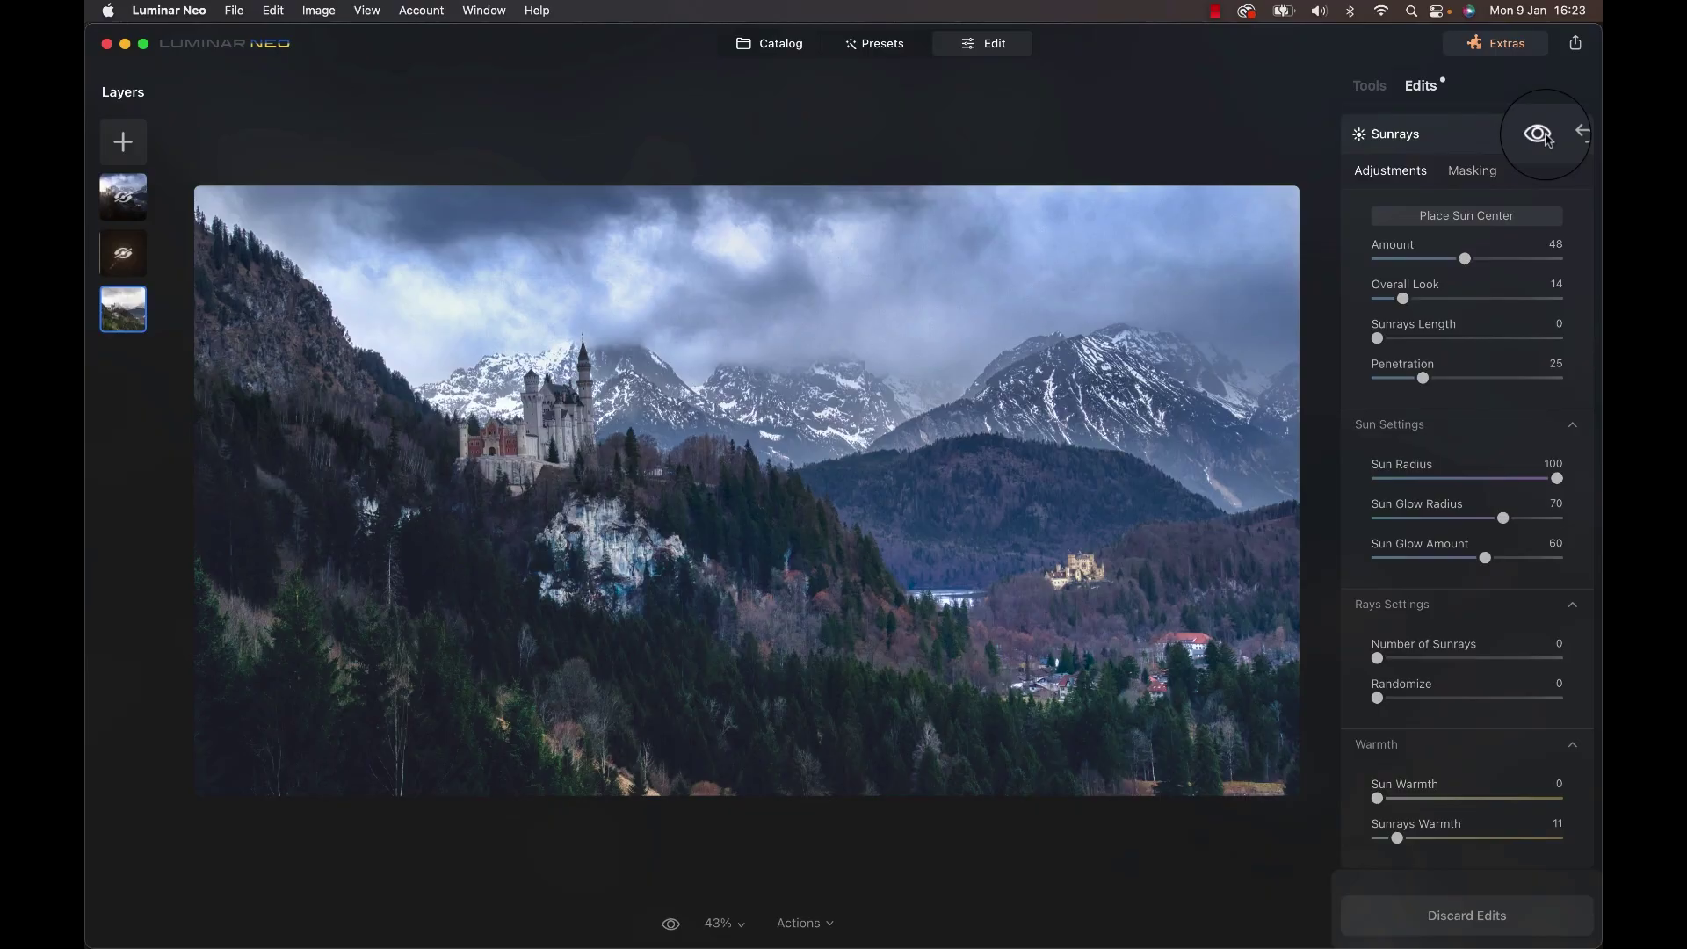
# Toggle the Sunrays glow off and back on to compare.
pyautogui.click(1539, 135)
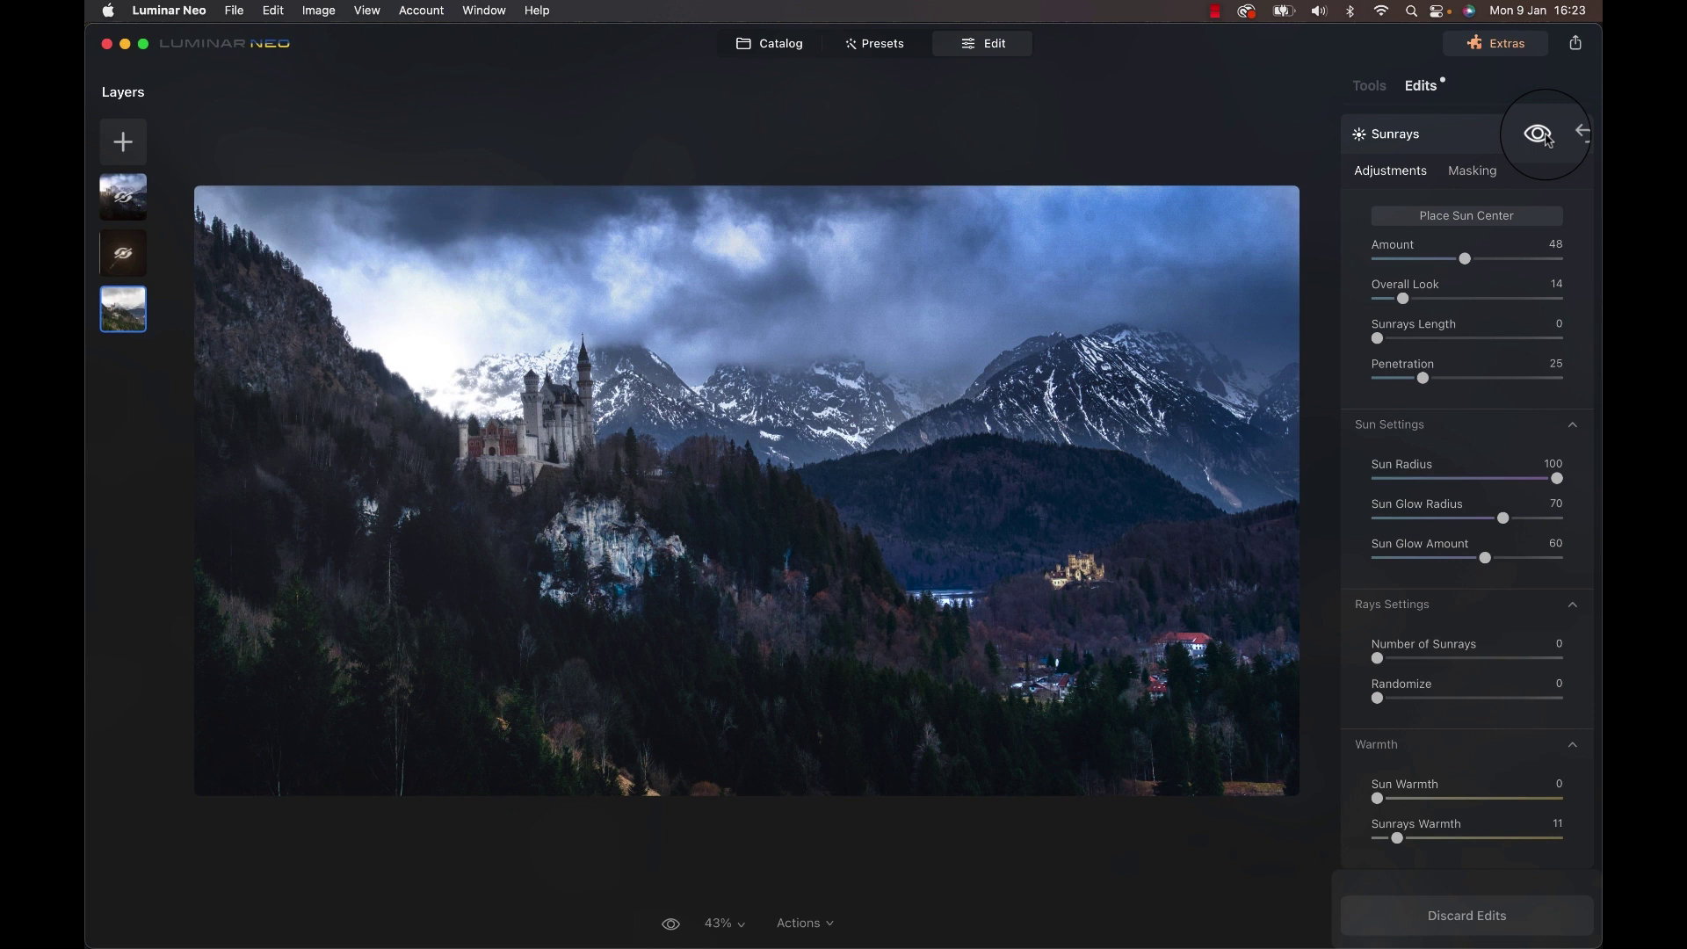
pyautogui.click(1546, 137)
pyautogui.click(1546, 139)
# Expand the Develop and Vignette edits, and toggle the Color edit off and back on.
pyautogui.click(1546, 138)
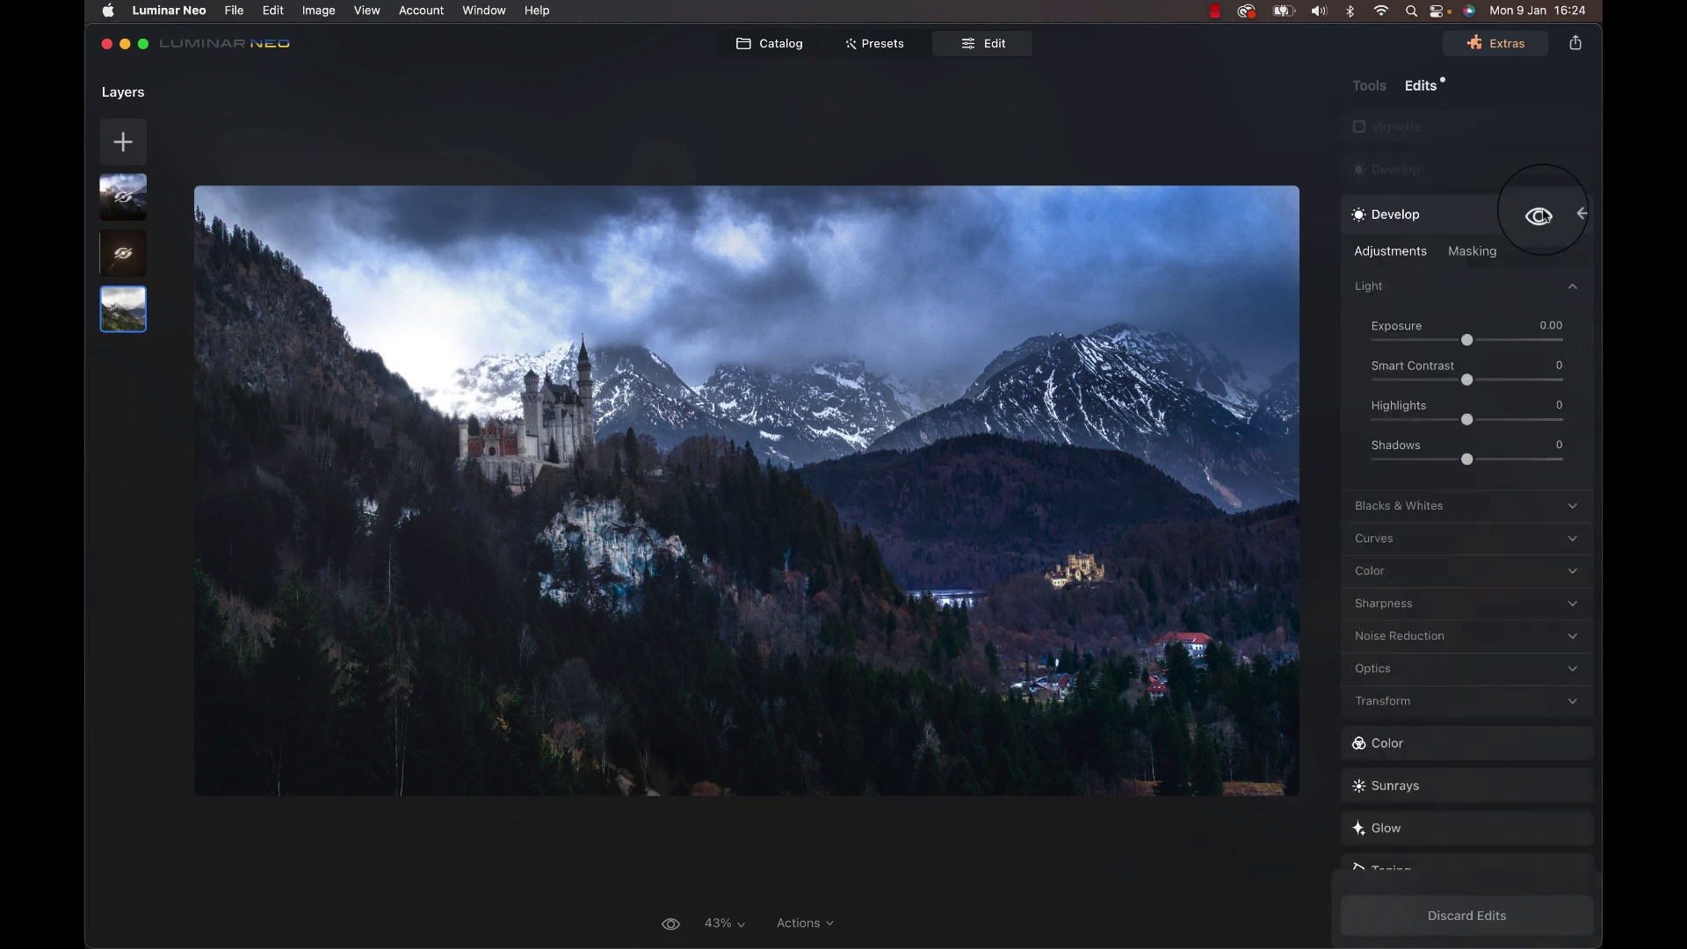
pyautogui.scroll(3, 1539, 215)
pyautogui.click(1543, 298)
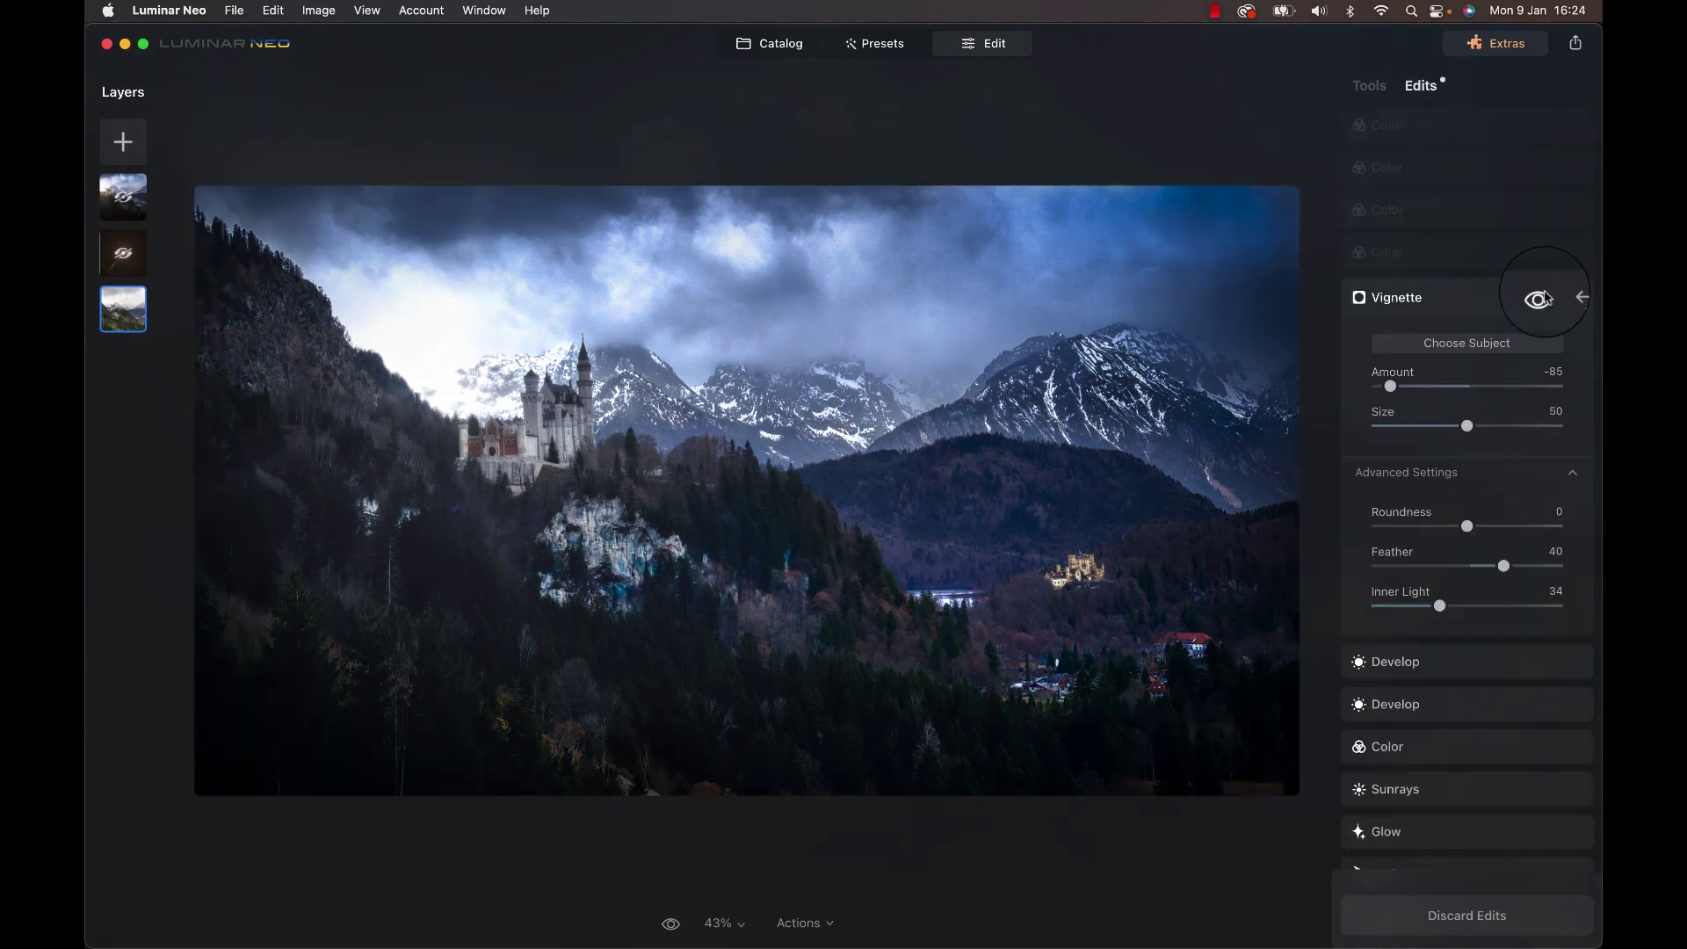
pyautogui.scroll(1, 1546, 299)
pyautogui.click(1543, 273)
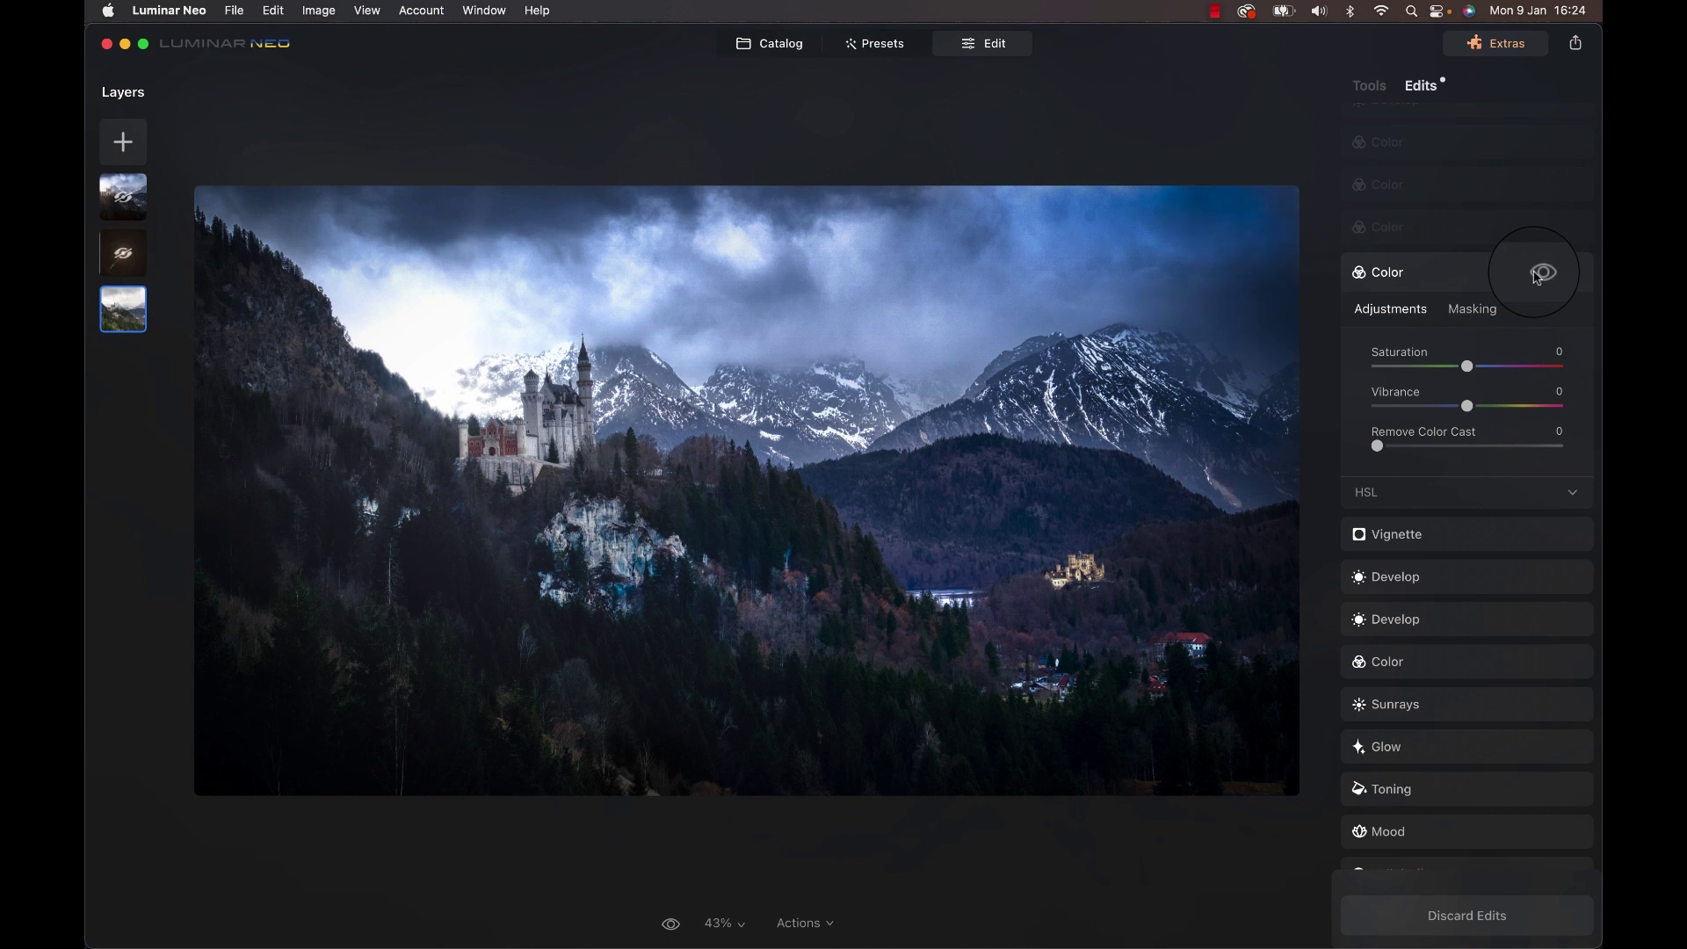
pyautogui.click(1543, 273)
pyautogui.scroll(5, 1511, 233)
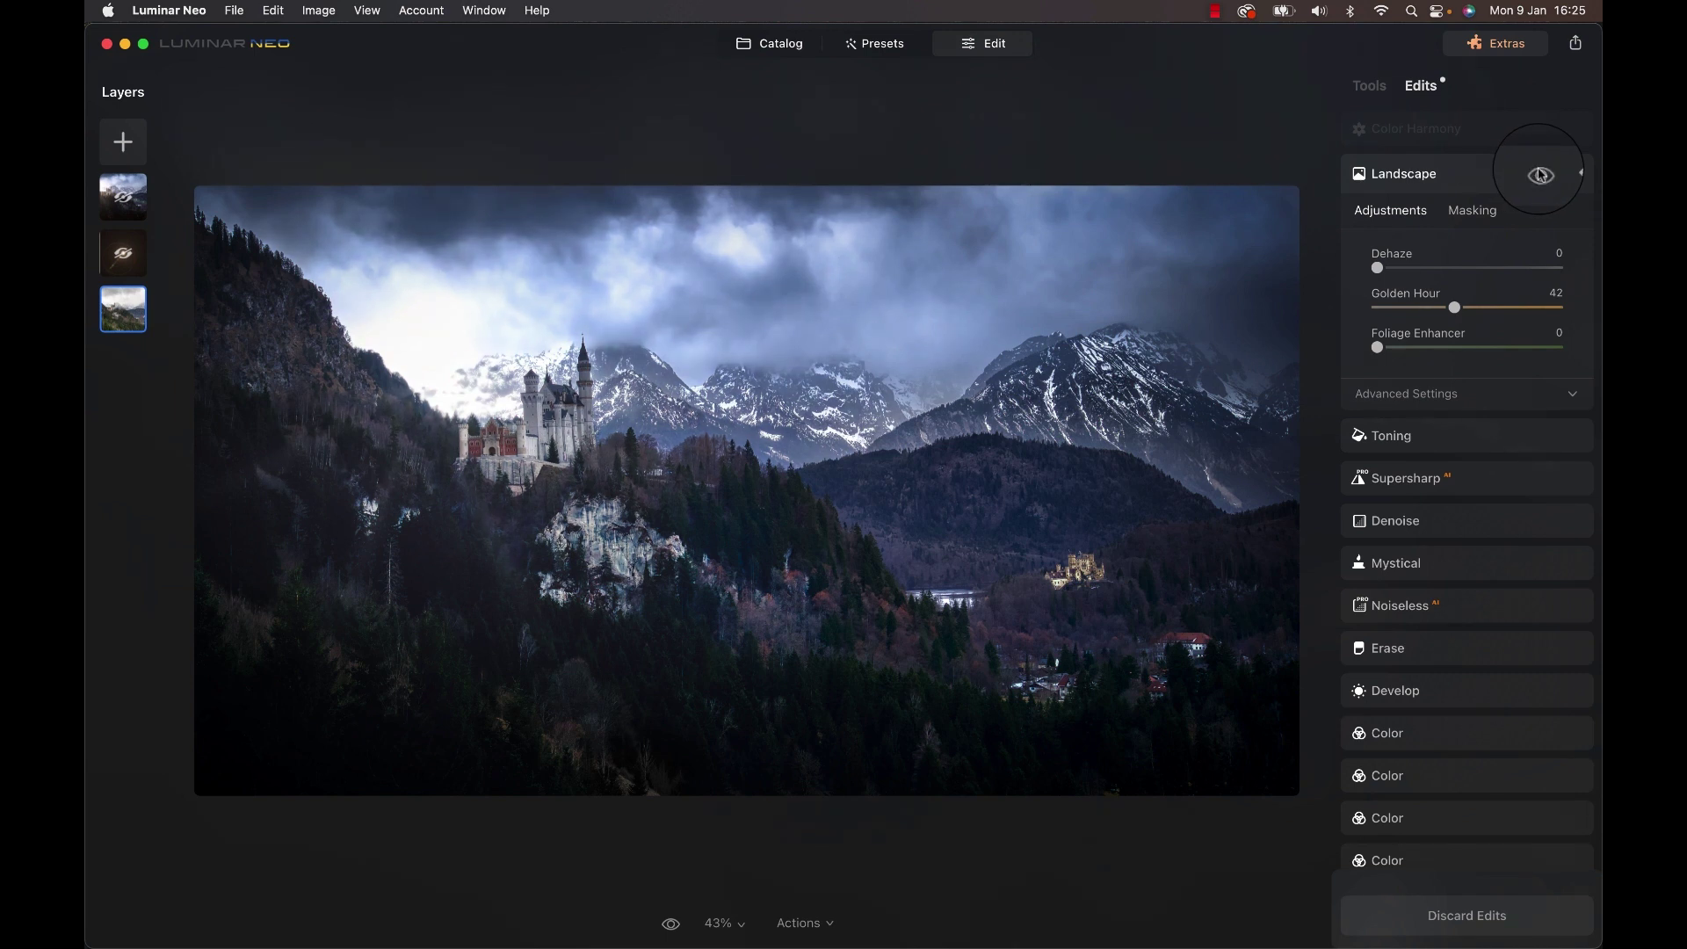
# Expand the Color Harmony edit and toggle it off and on to compare.
pyautogui.click(1540, 131)
pyautogui.click(1541, 133)
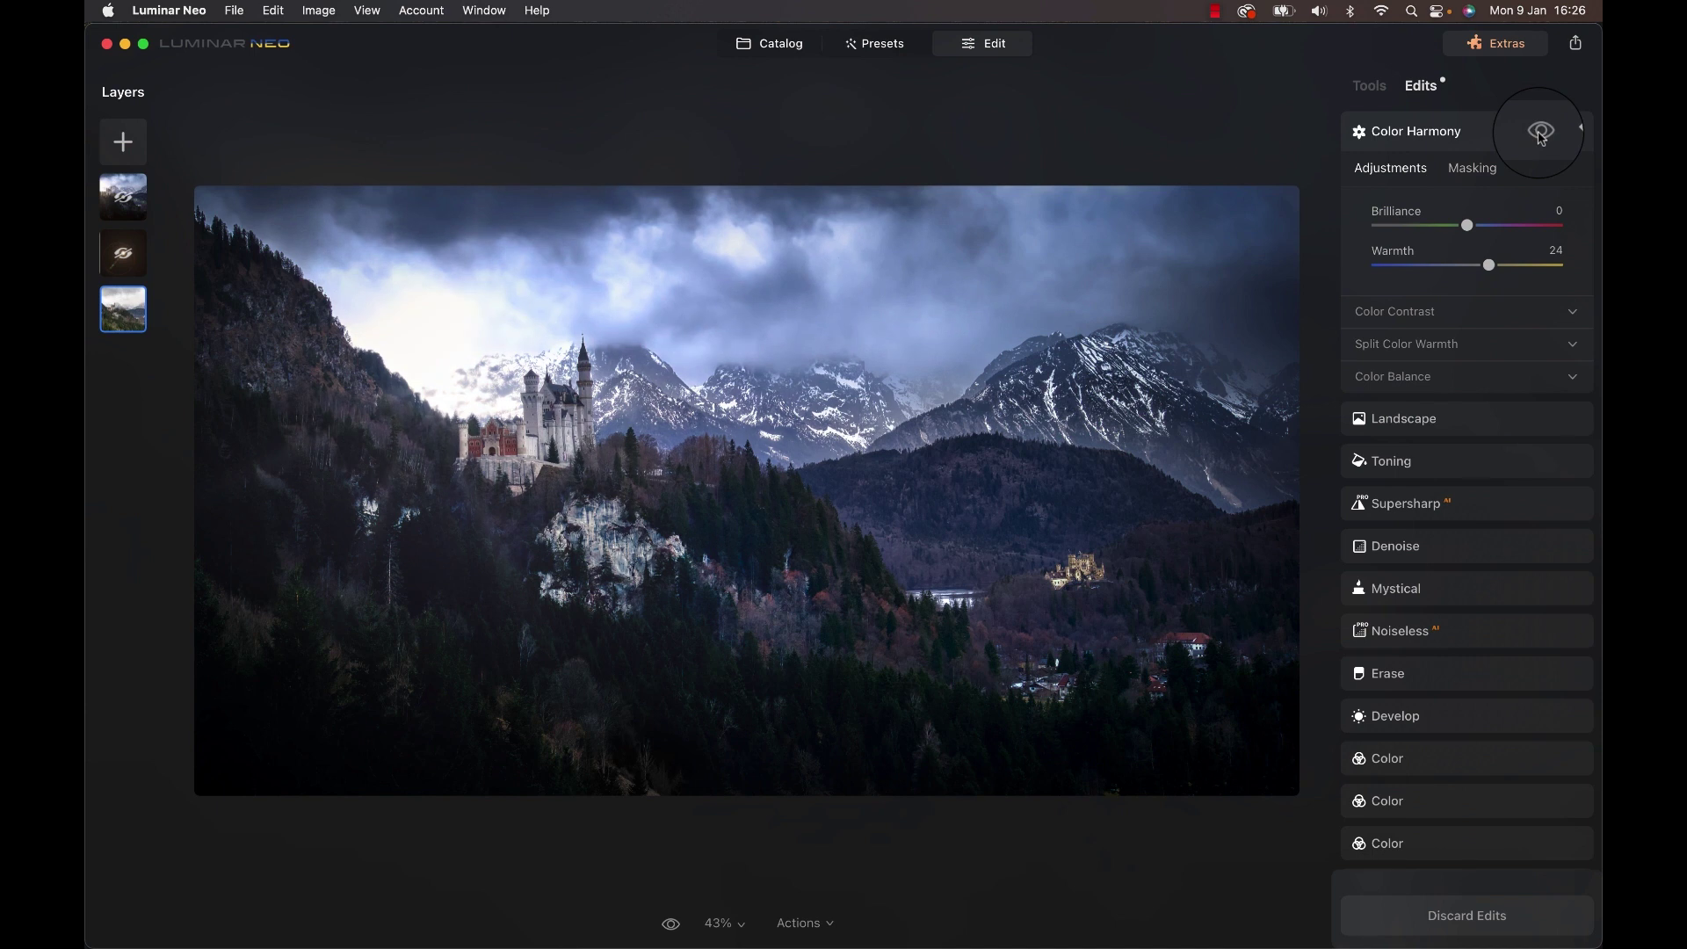
pyautogui.click(1541, 136)
# Expand the blue-desaturating Color edit and the Erase edit, toggling Erase to compare the removed rock.
pyautogui.scroll(-10, 1541, 136)
pyautogui.click(1542, 265)
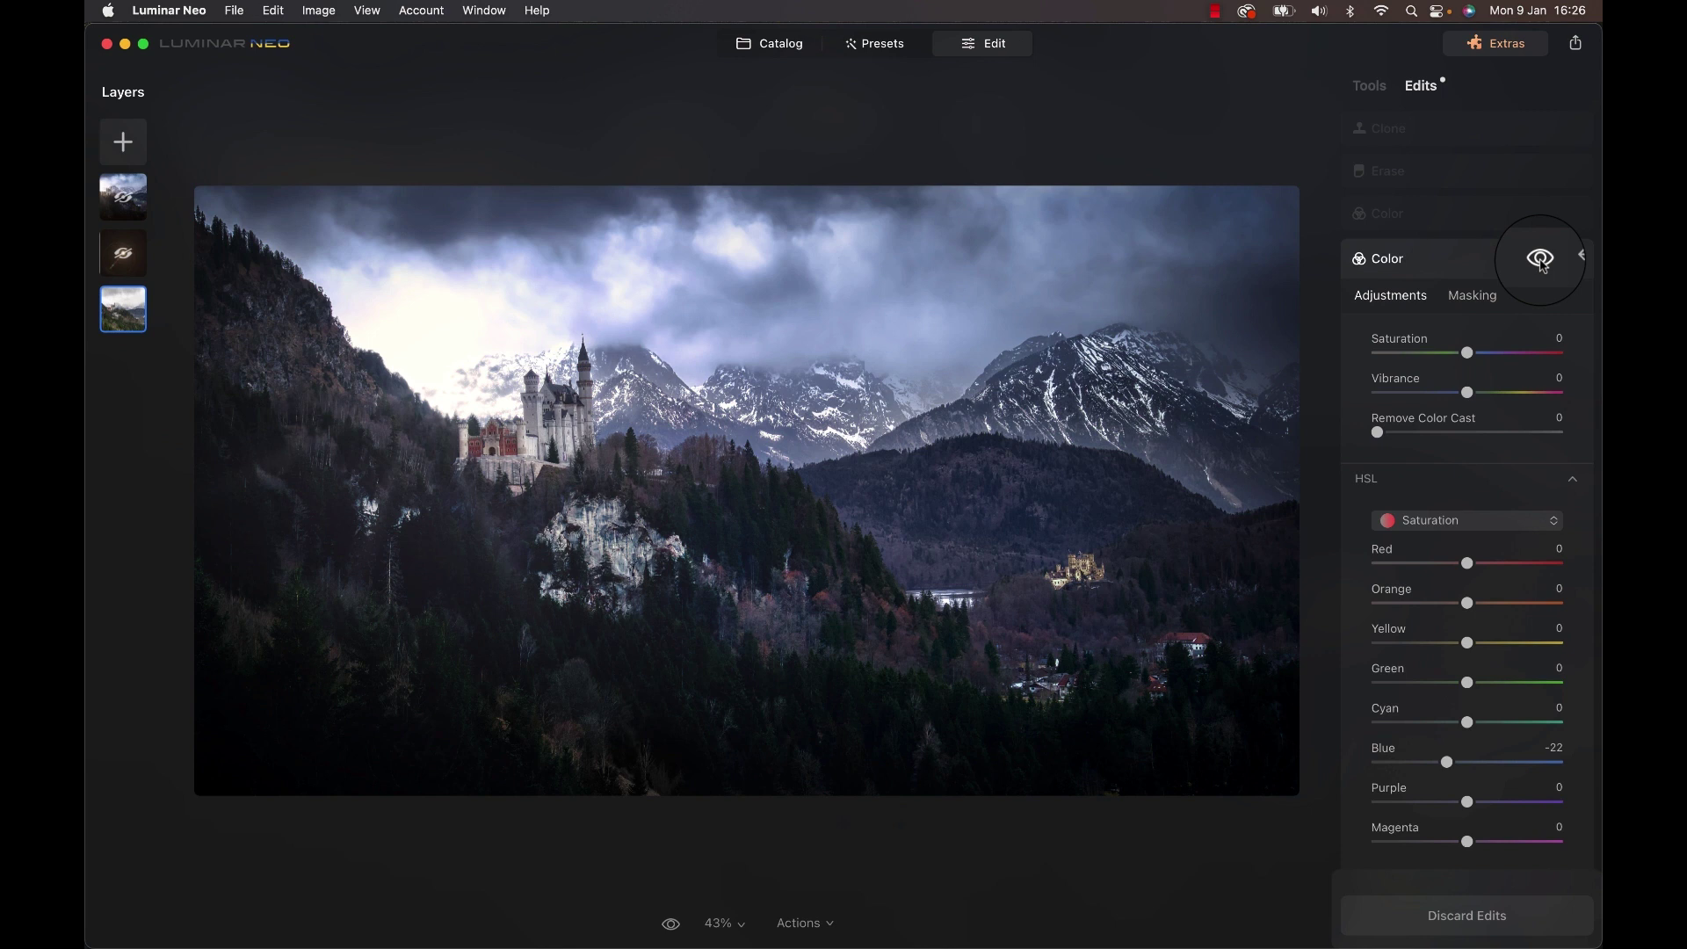
pyautogui.click(1540, 174)
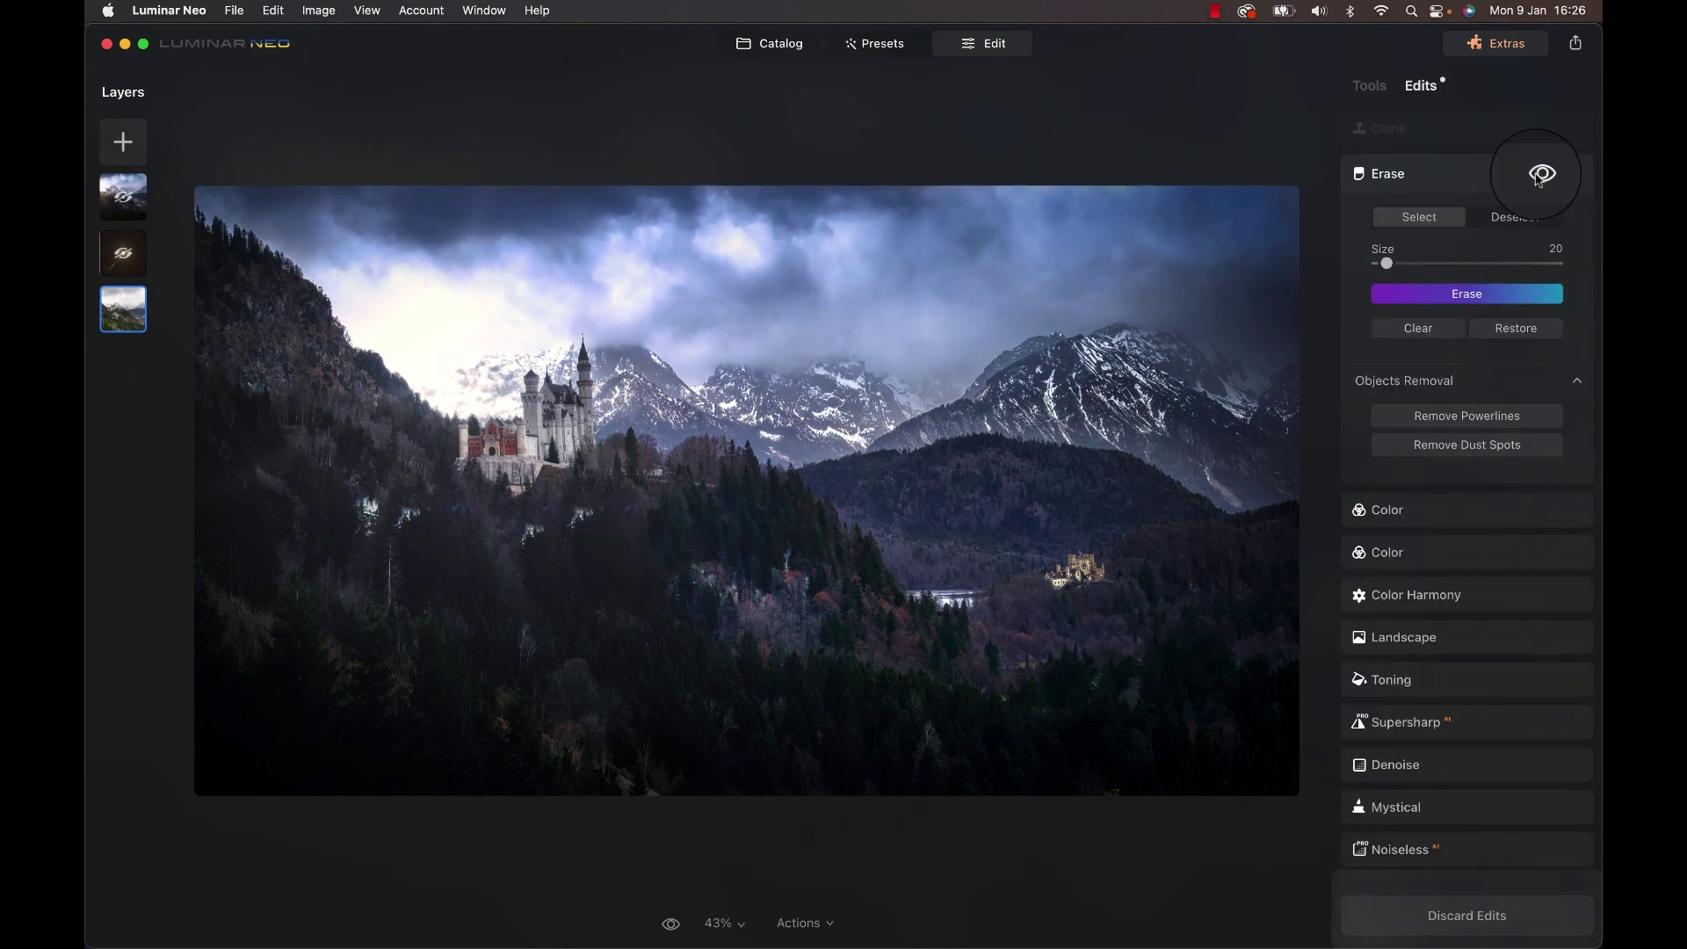
pyautogui.click(1539, 175)
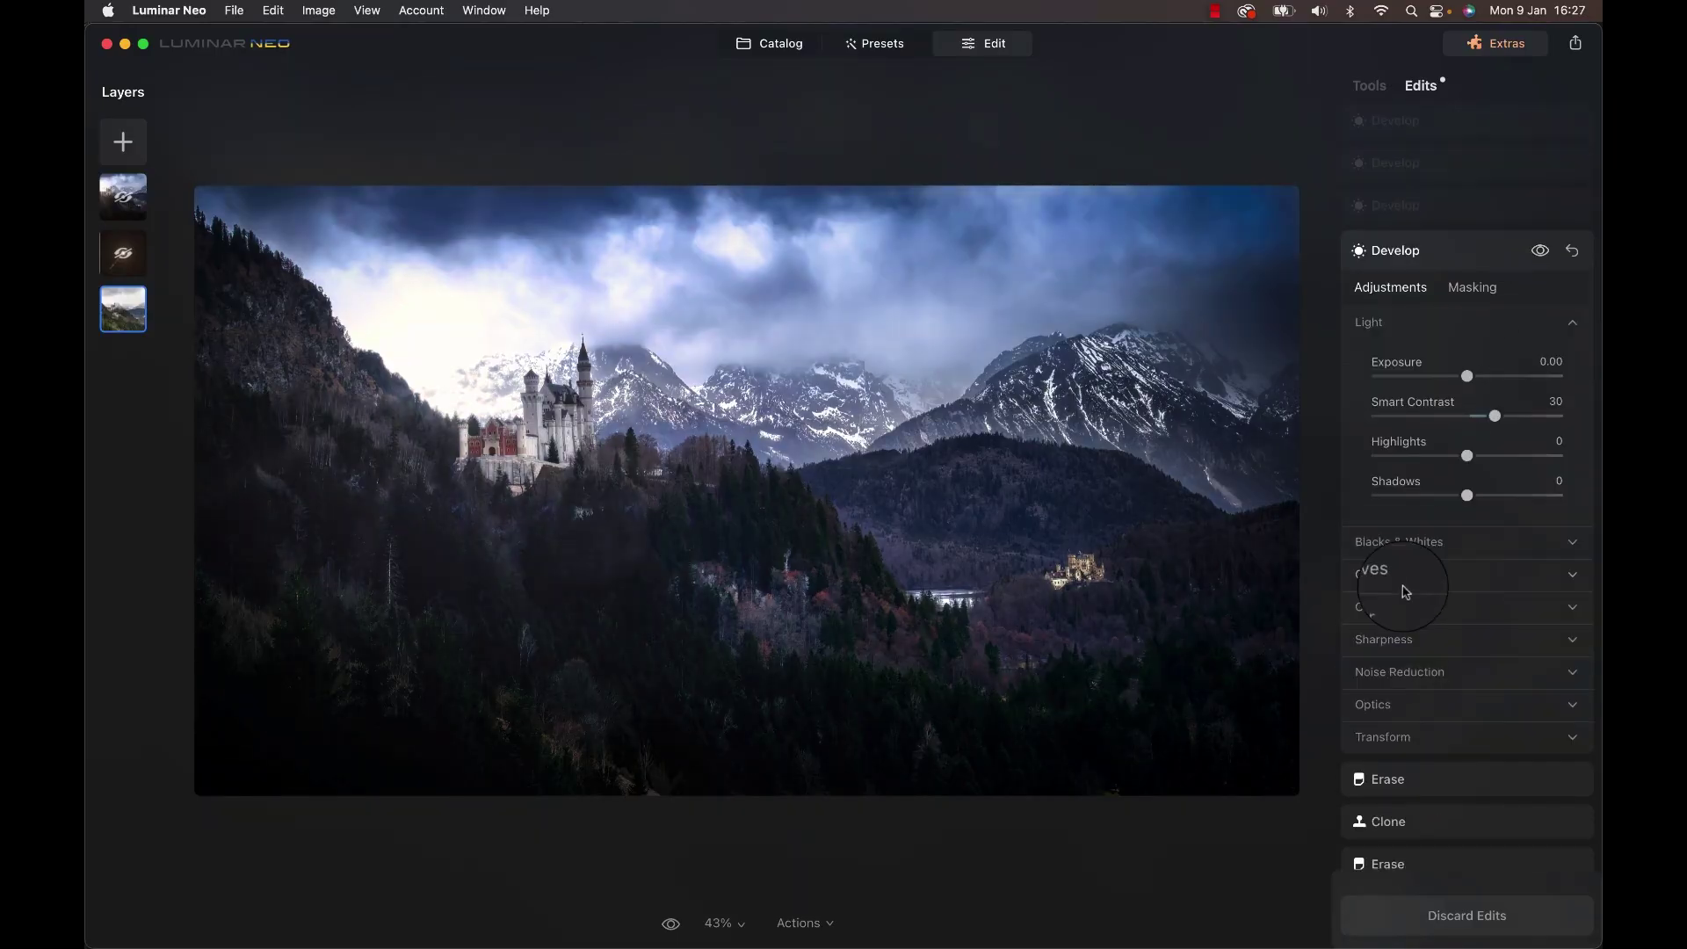
# Expand the Curves Develop edit and toggle it off and on to compare.
pyautogui.click(1400, 585)
pyautogui.scroll(-3, 1403, 582)
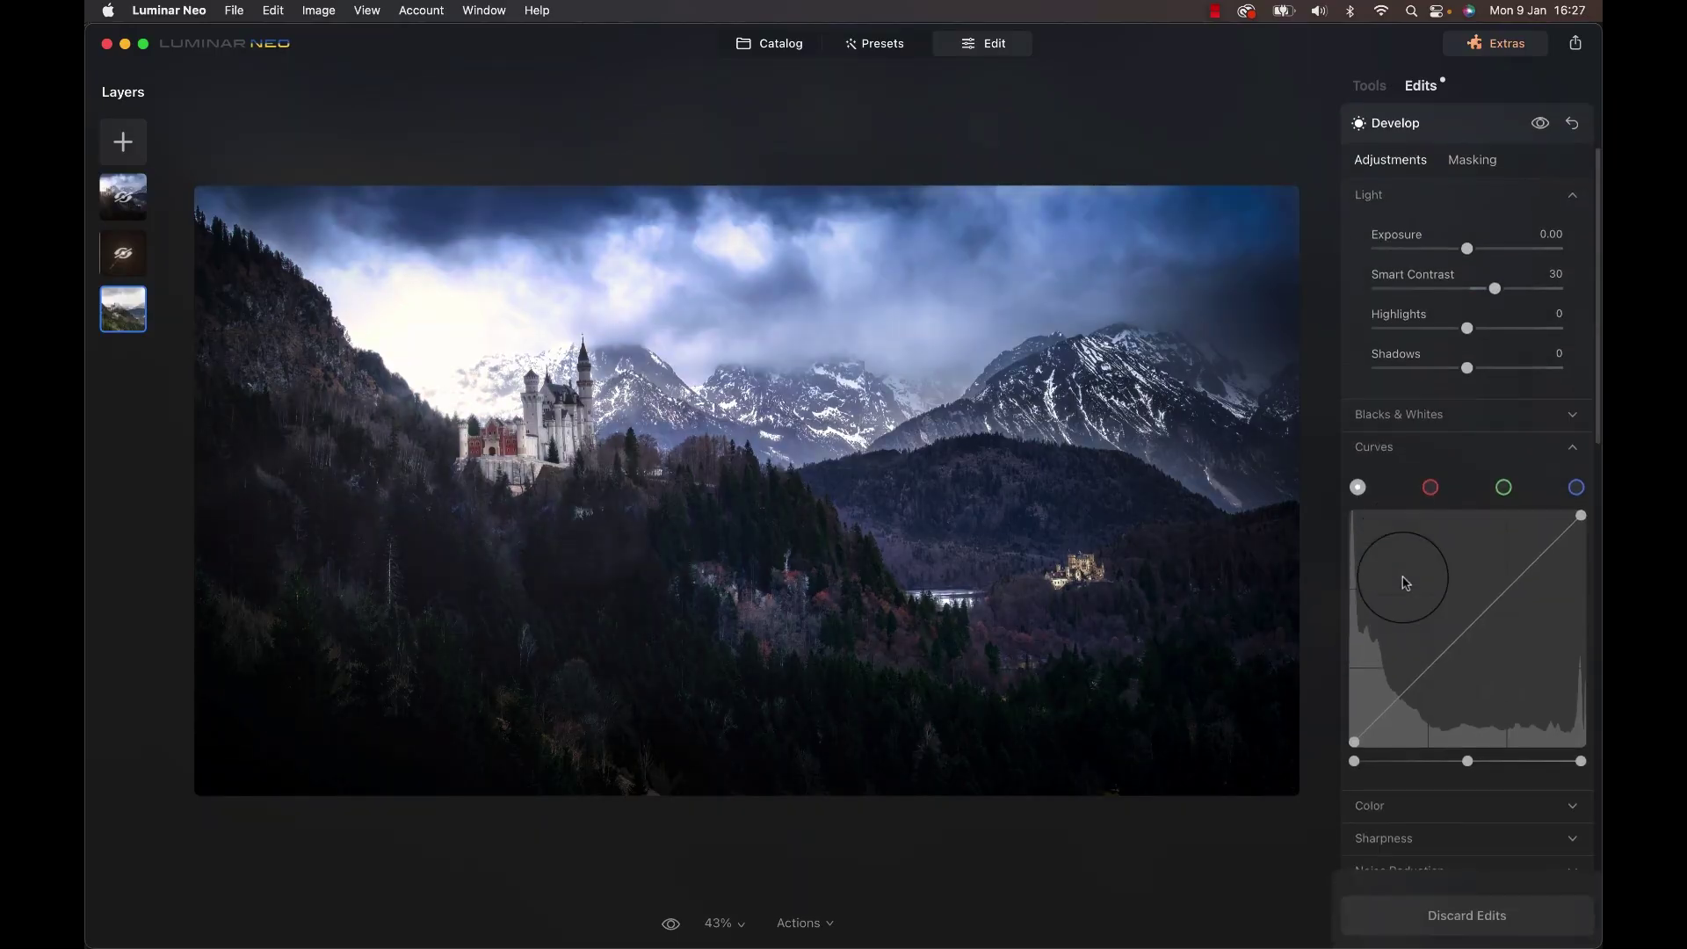
pyautogui.click(1541, 126)
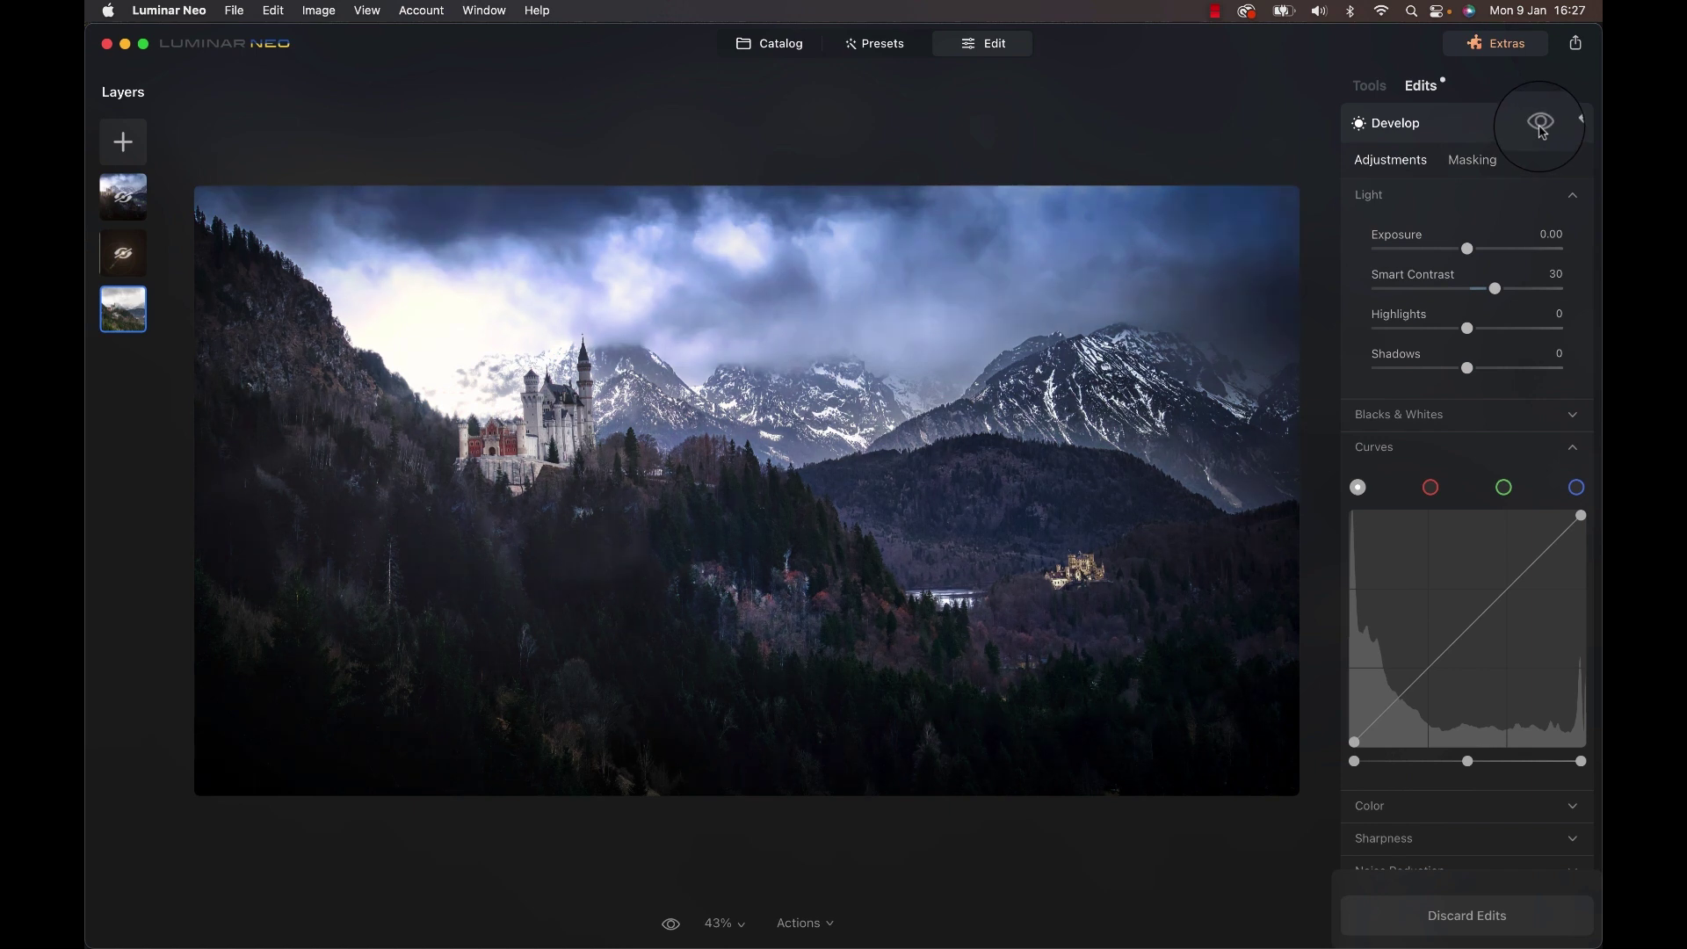
pyautogui.click(1541, 126)
# Toggle the castle-darkening Exposure -1.32 Develop edit on and off to compare.
pyautogui.click(1539, 169)
pyautogui.click(1539, 170)
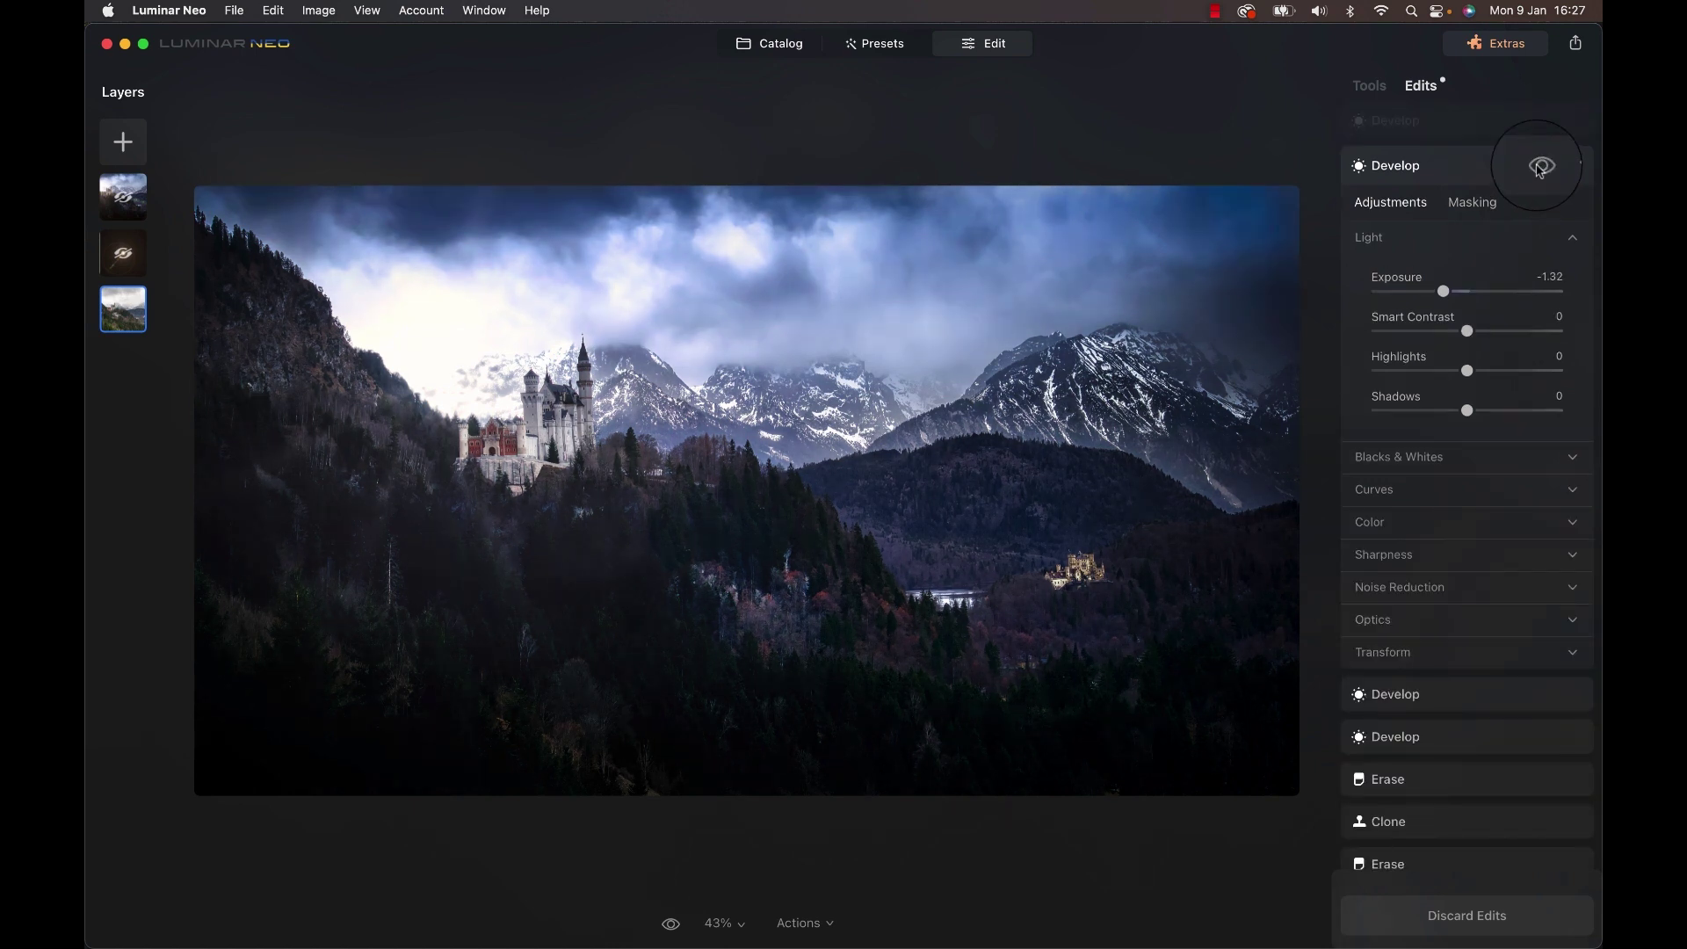
pyautogui.click(1539, 169)
pyautogui.click(1539, 168)
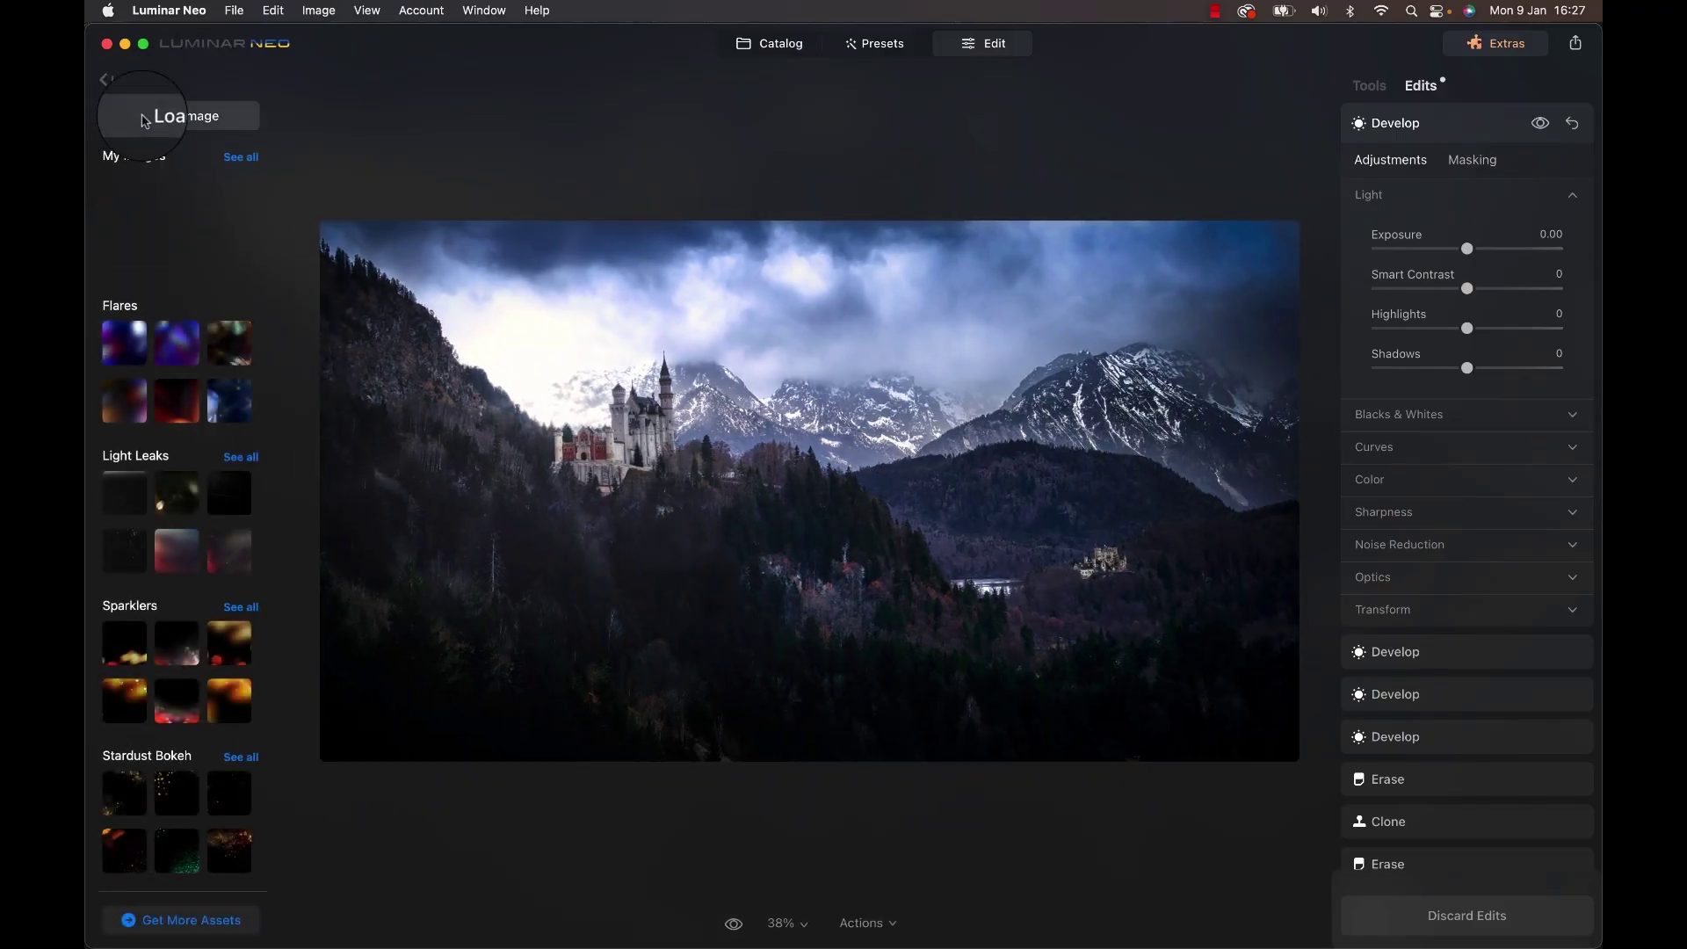
# Load the lens flare image as a Screen-blended layer and adjust its opacity.
pyautogui.click(193, 121)
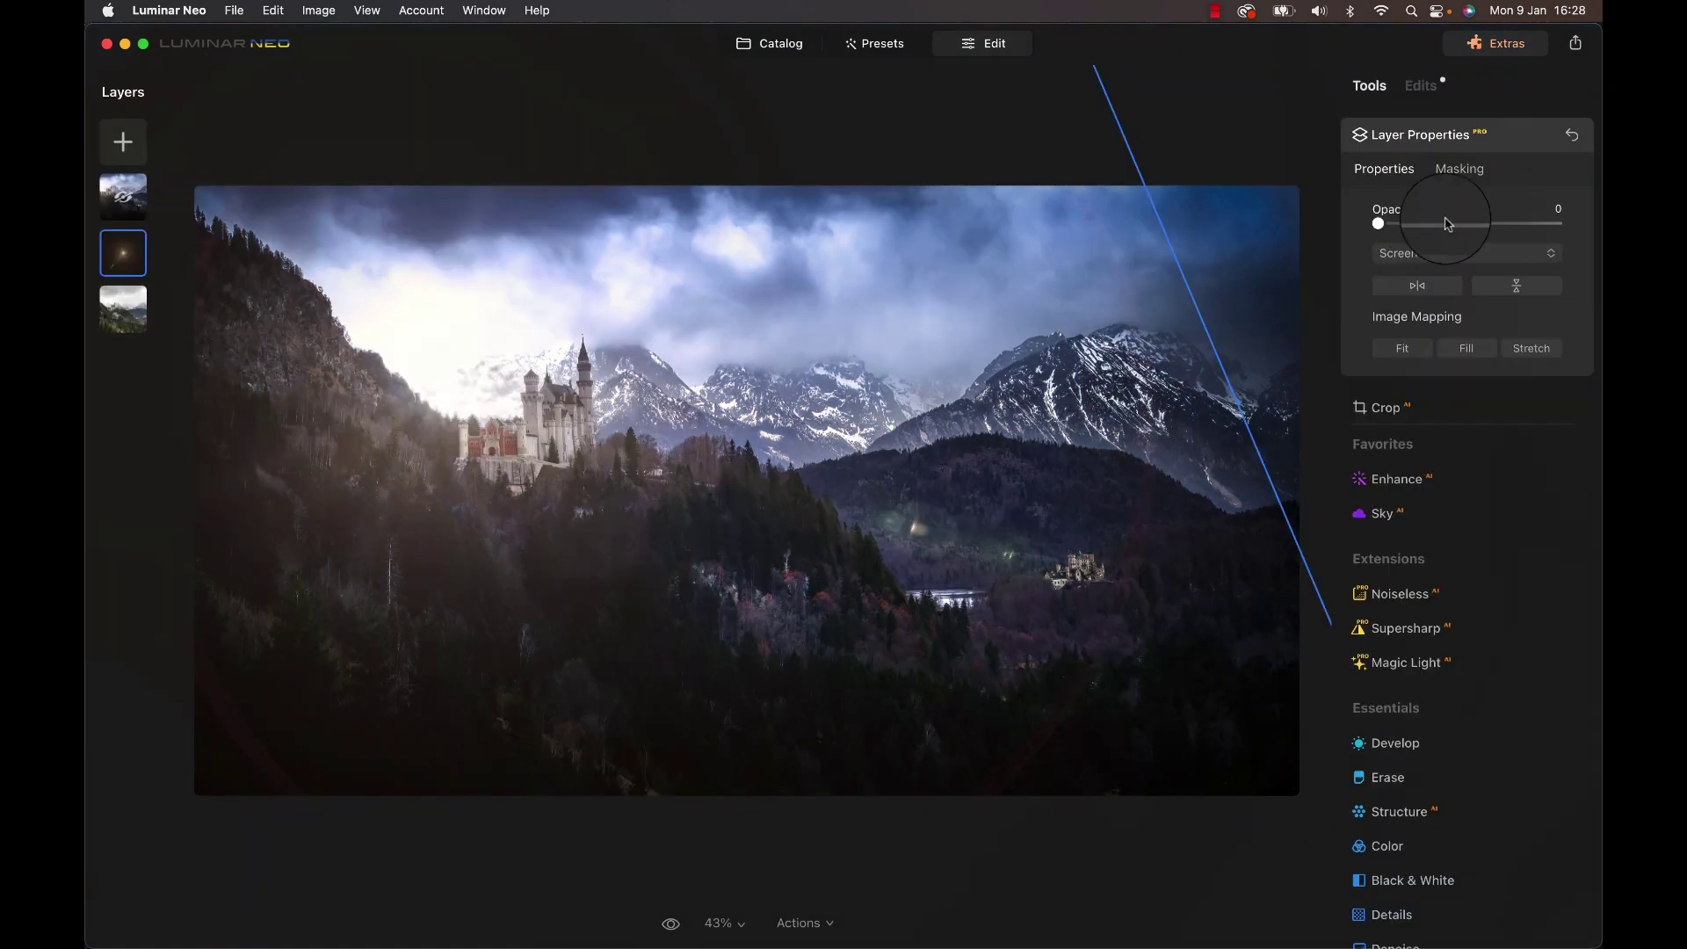
pyautogui.moveTo(1449, 227); pyautogui.dragTo(1600, 183)
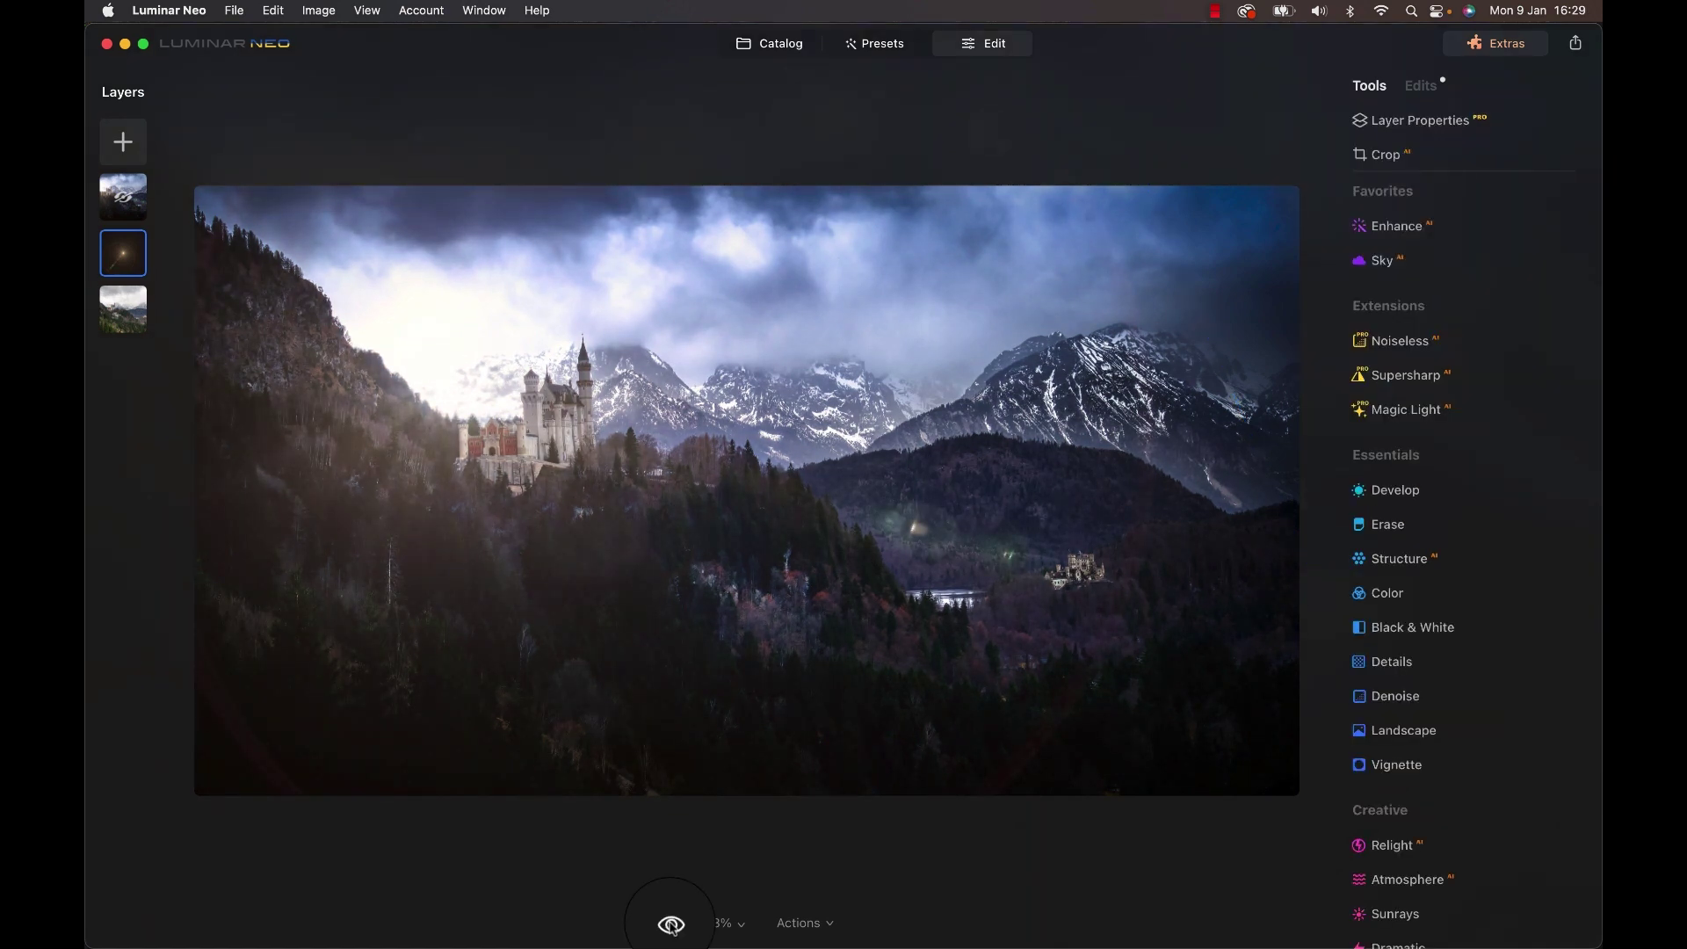
# Switch to Compare to display the unedited castle landscape beside the moody result.
pyautogui.click(671, 925)
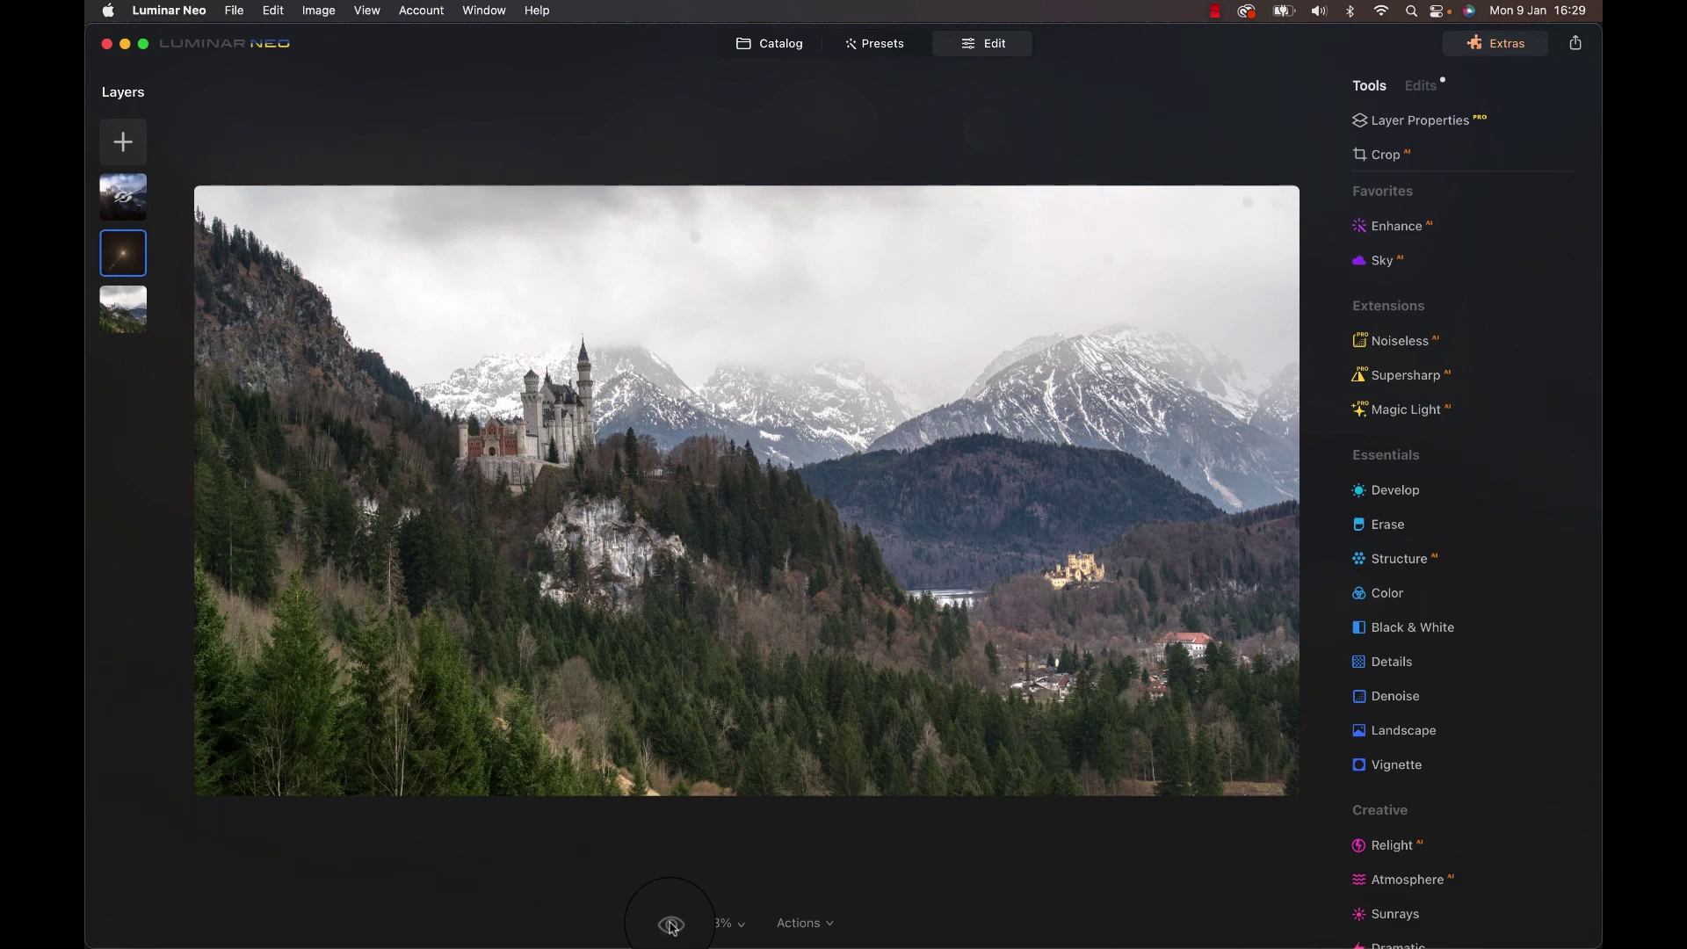